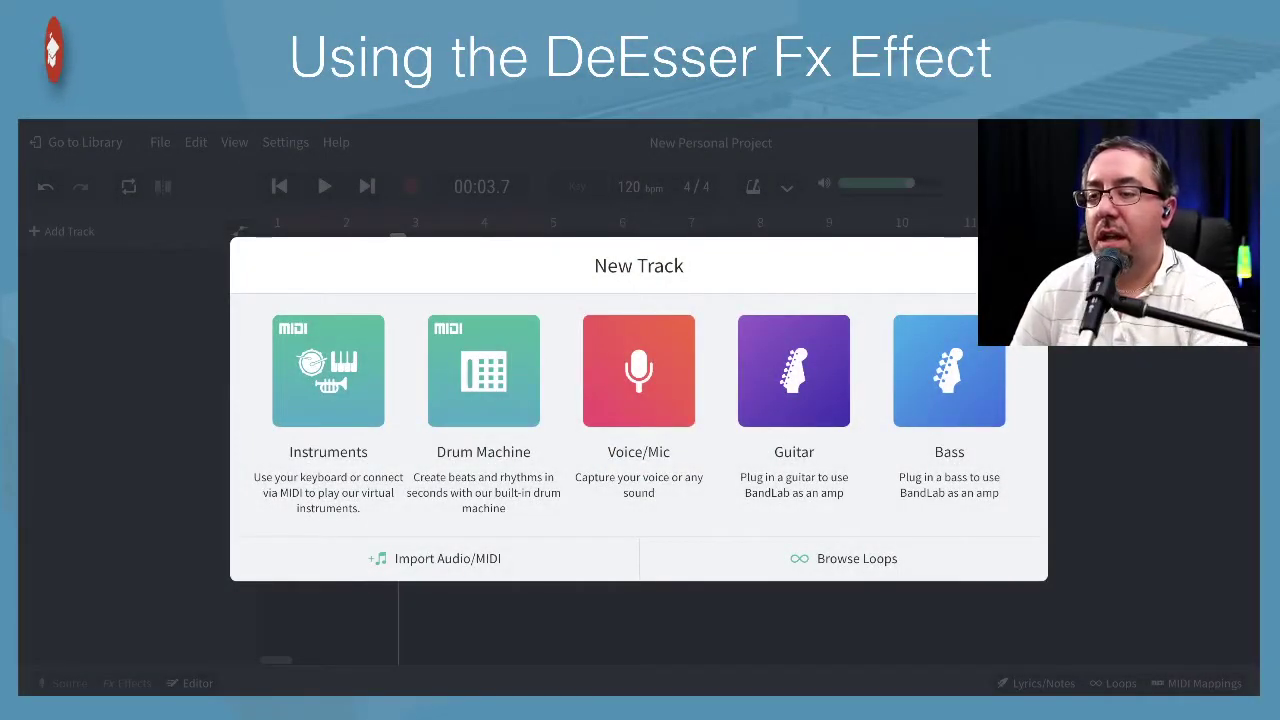
Step: Add a Voice/Mic track and record a short vocal clip on it from the start of the project
click(644, 373)
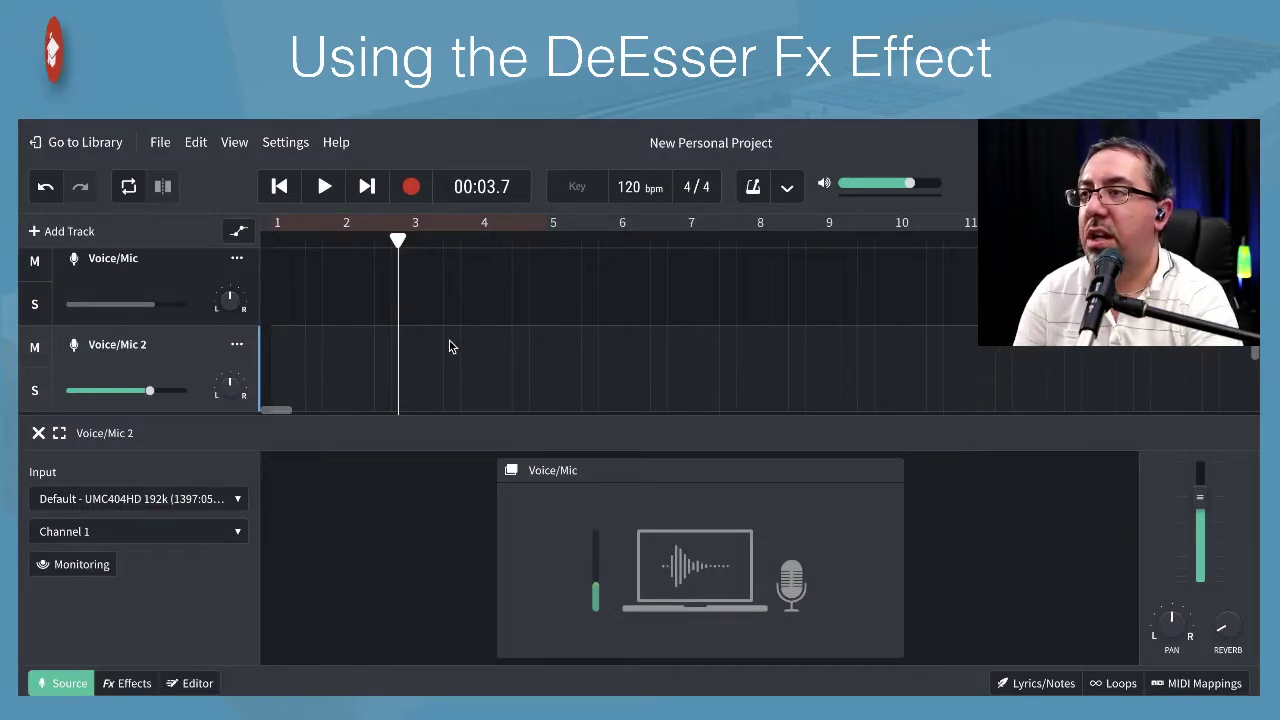
click(280, 188)
click(418, 189)
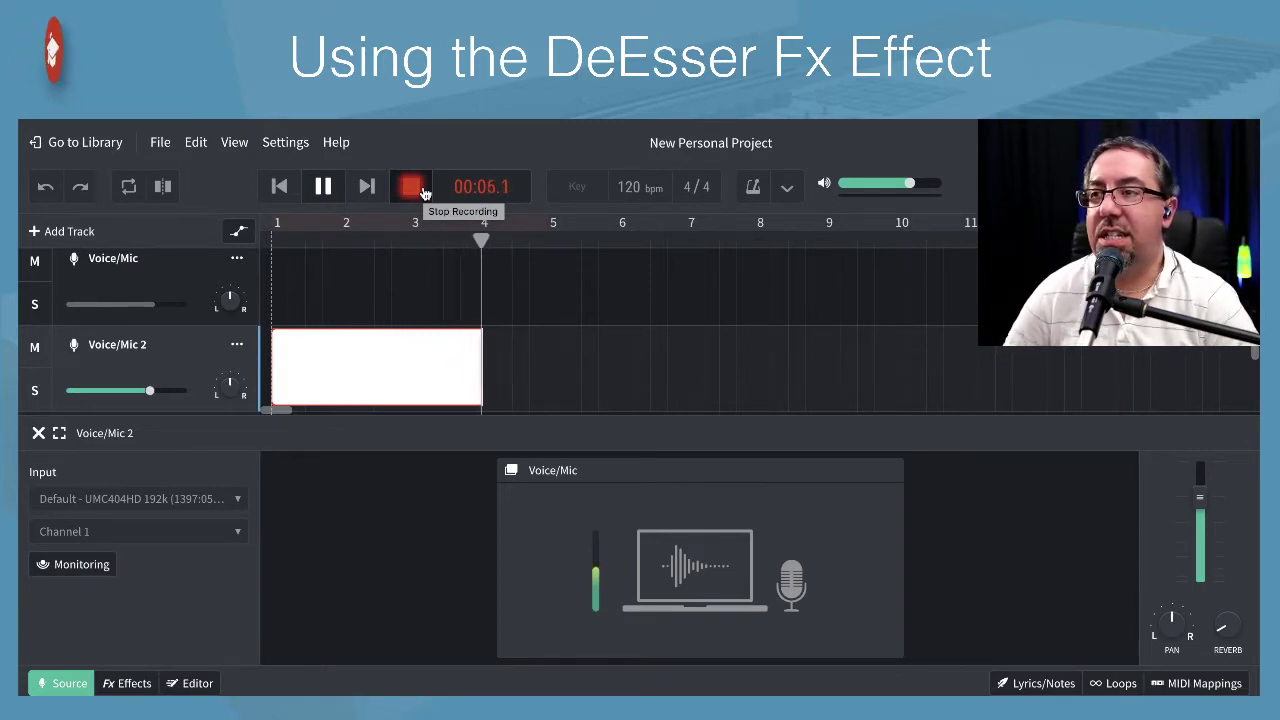
click(422, 189)
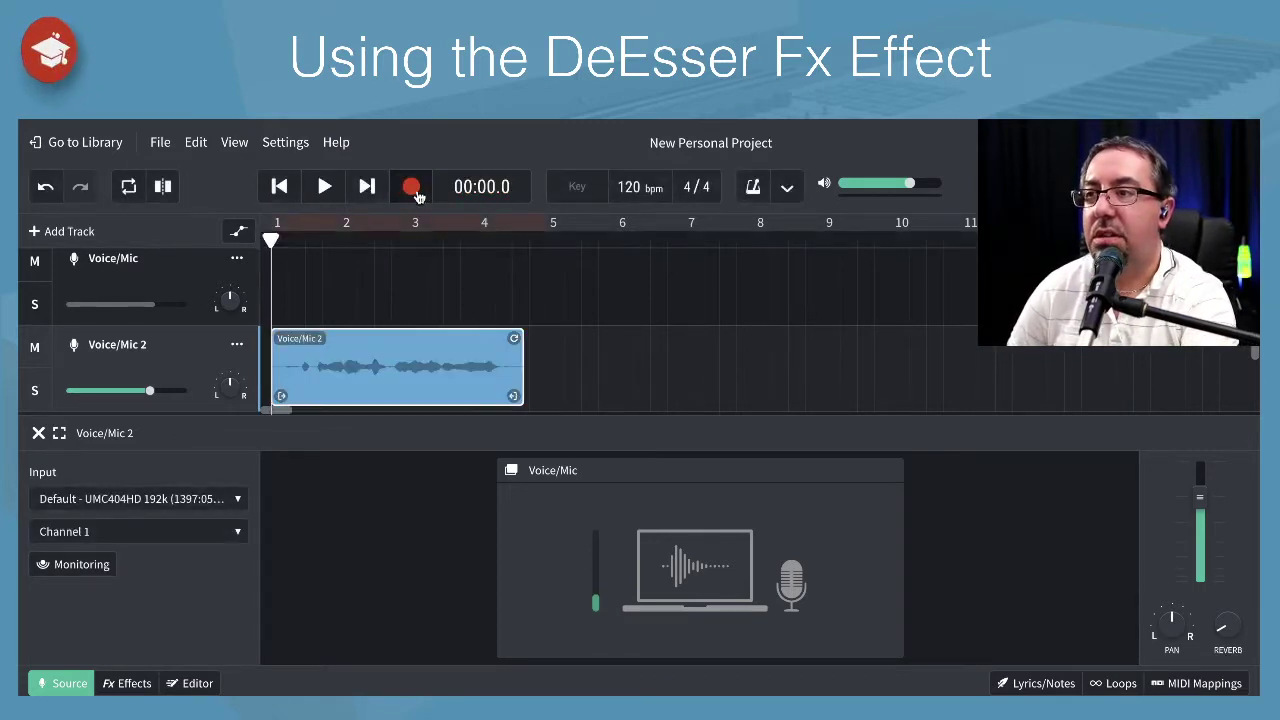
Step: Delete the empty first Voice/Mic track and play back the recorded clip
click(238, 264)
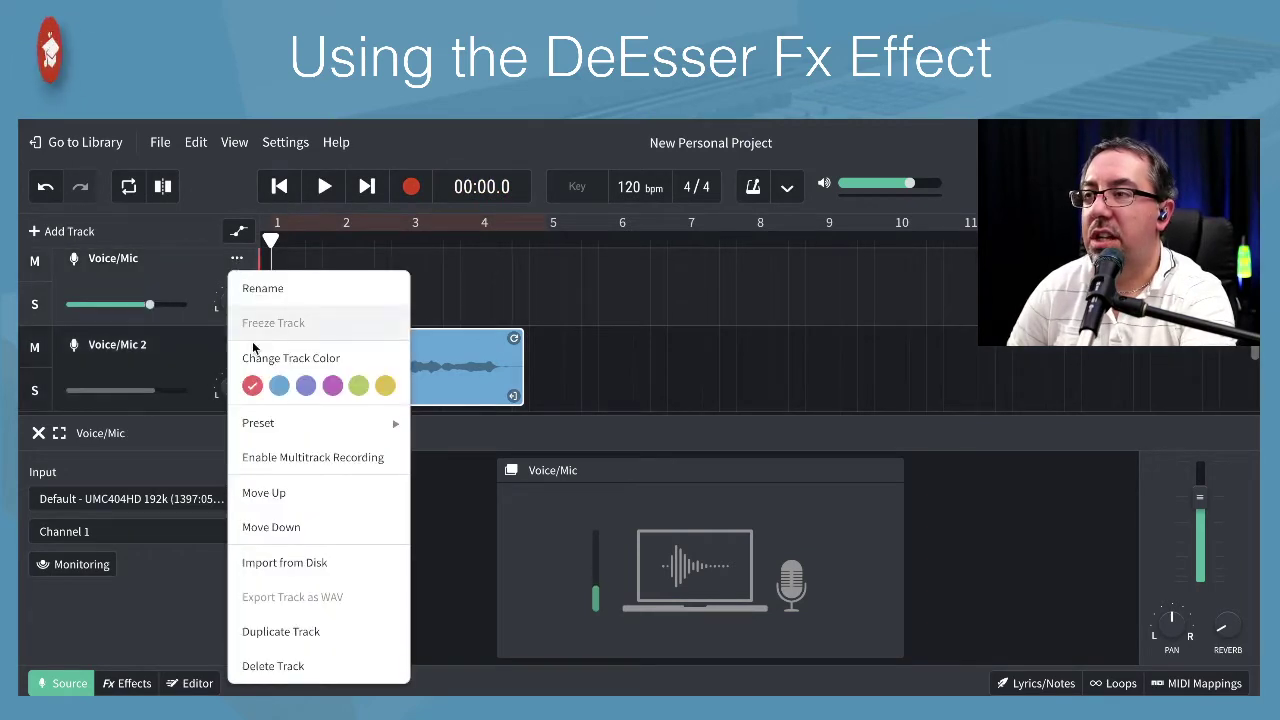
click(306, 666)
click(323, 185)
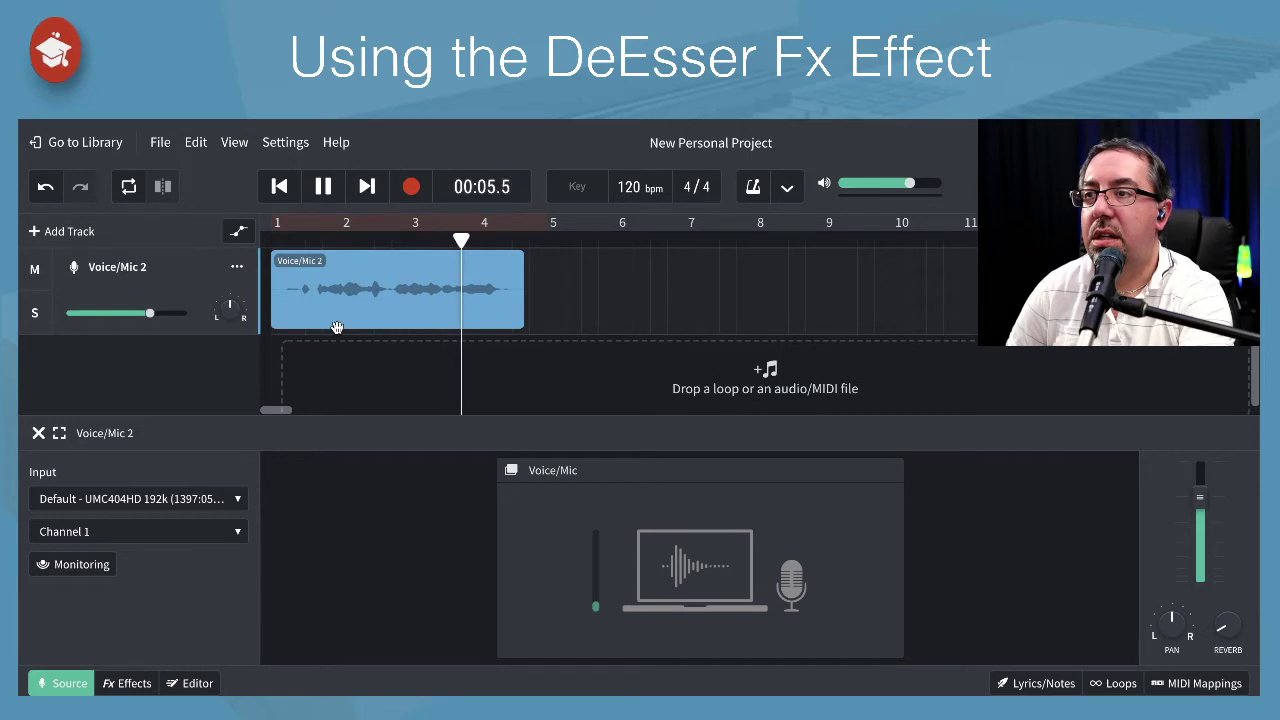
click(324, 188)
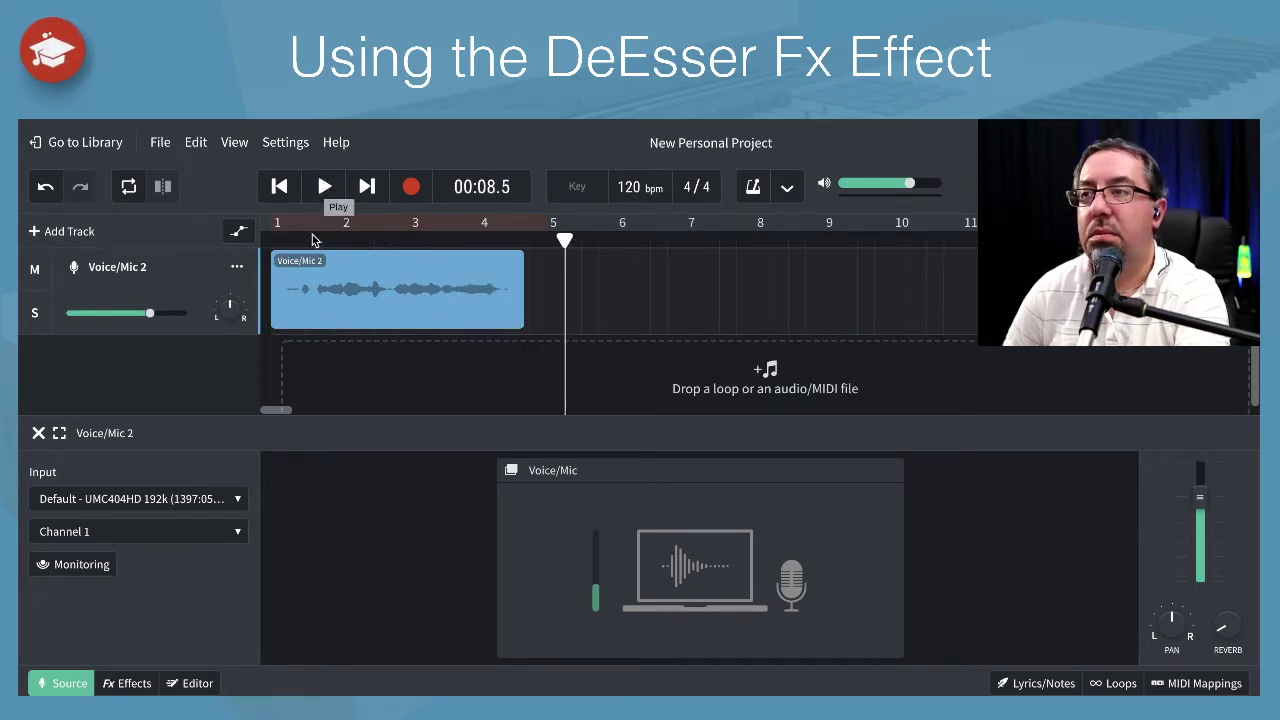
Step: Split the vocal clip at 00:01.2, delete its opening piece, and move the remaining clip to the start of the timeline
click(273, 247)
key(space)
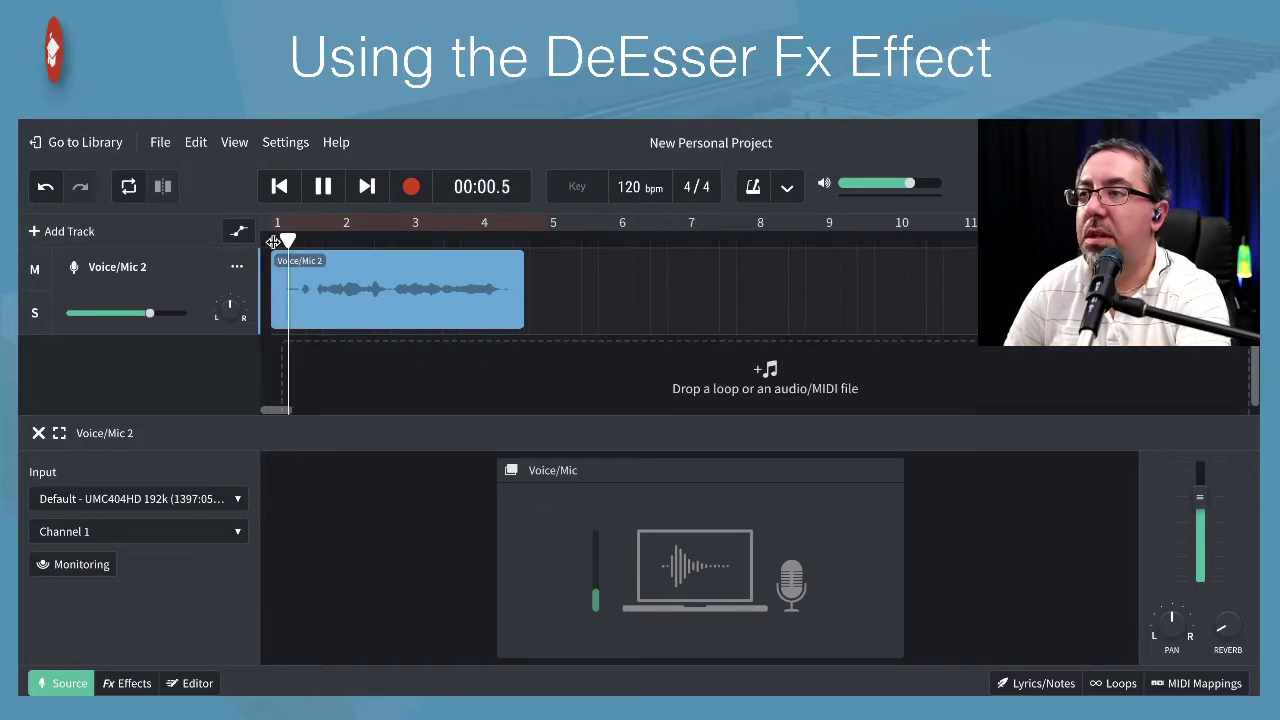
key(space)
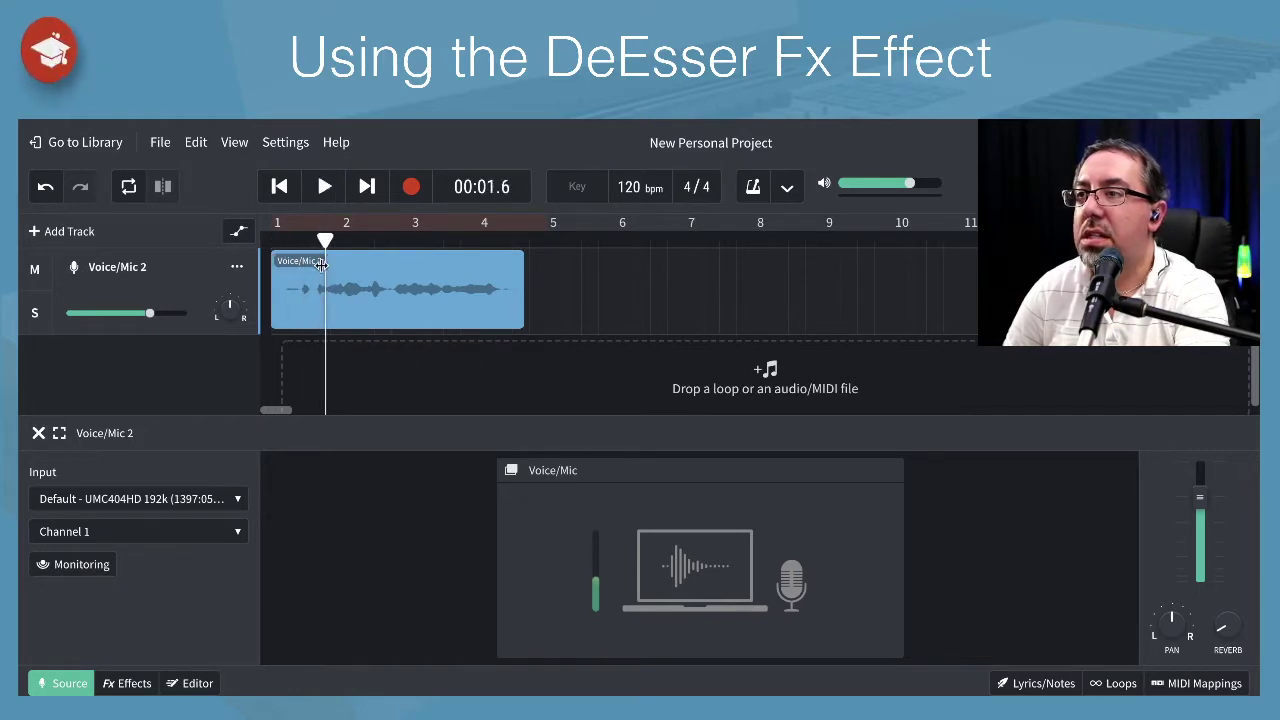
click(312, 242)
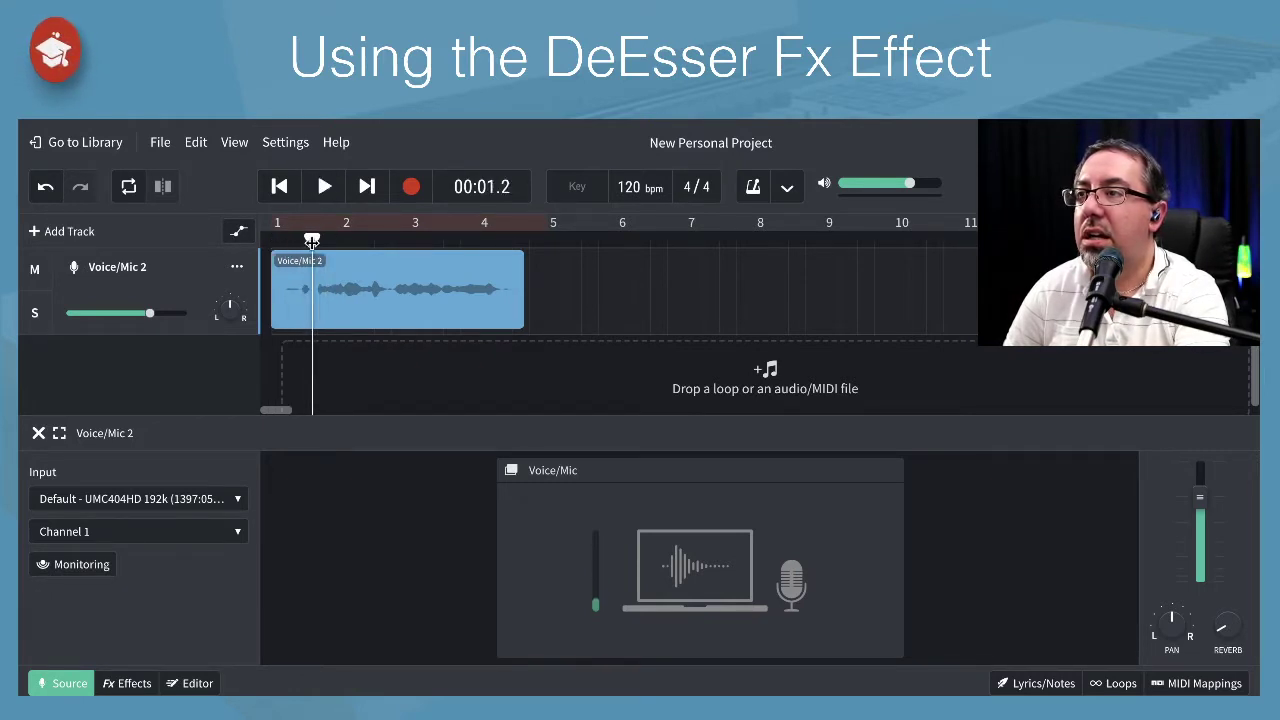
click(282, 274)
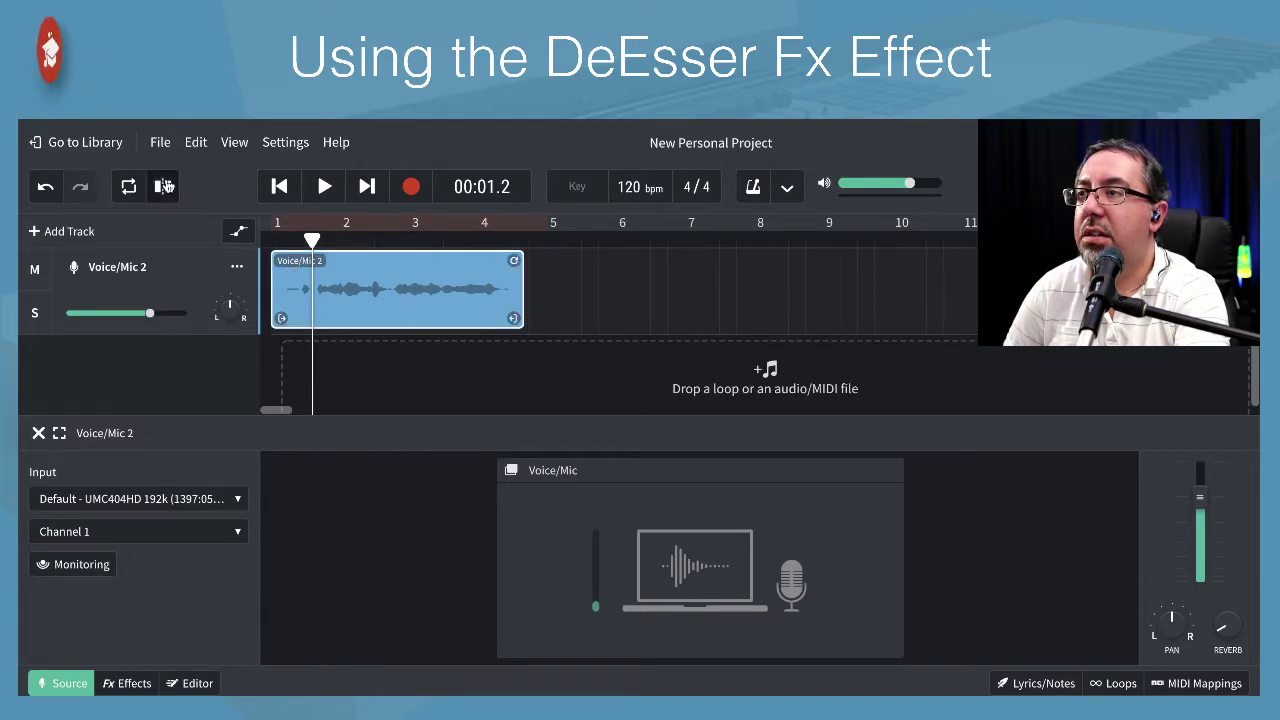
click(165, 186)
click(288, 278)
key(Delete)
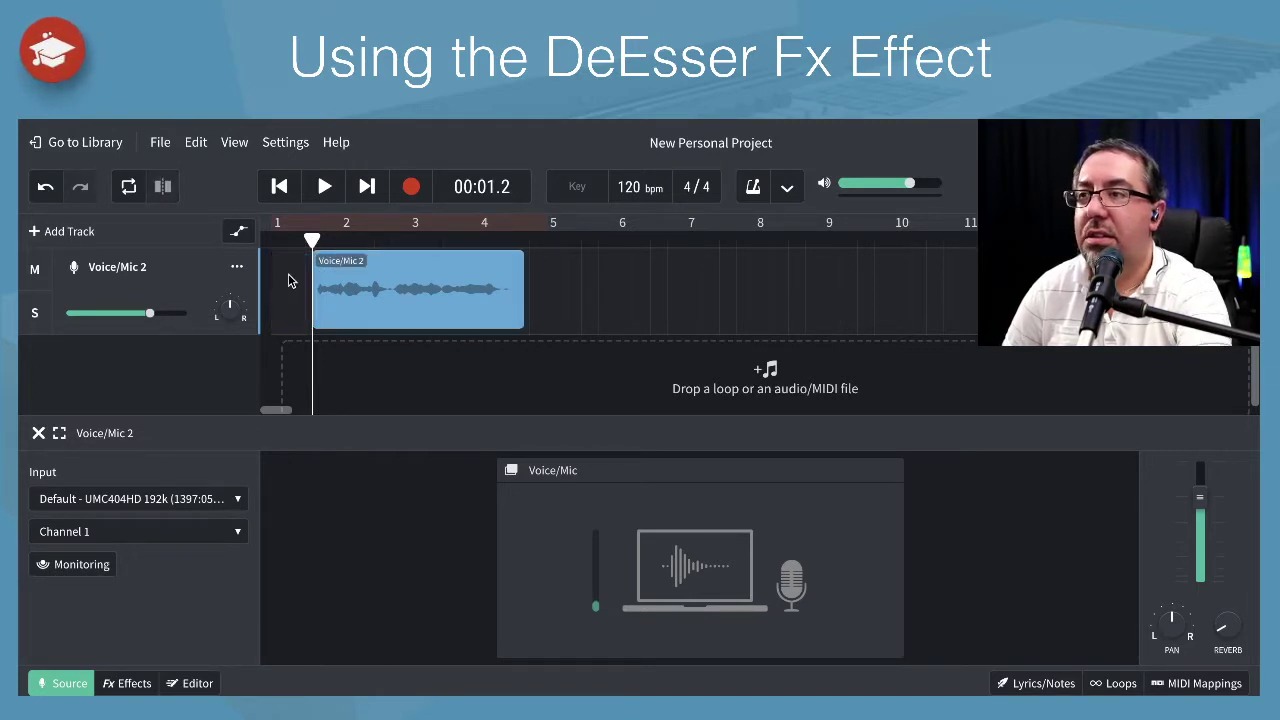
drag(366, 262, 324, 262)
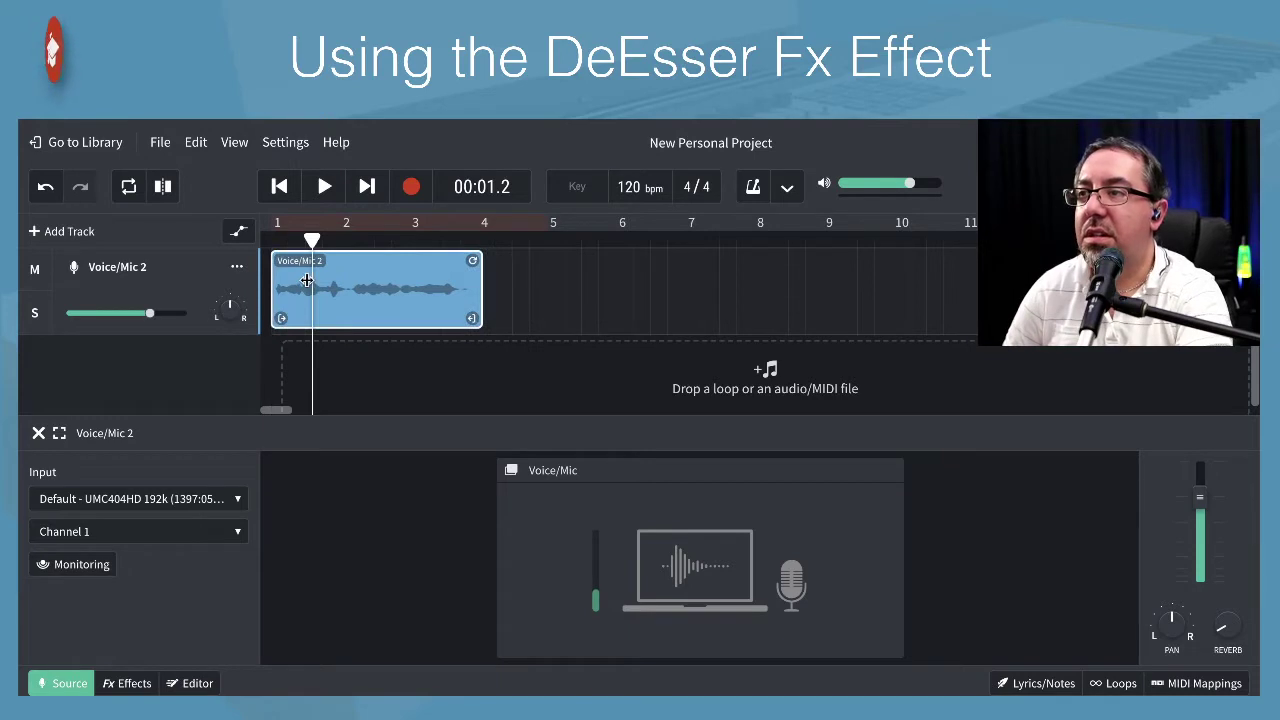
Step: Play the trimmed vocal clip from the start without any effects
click(279, 186)
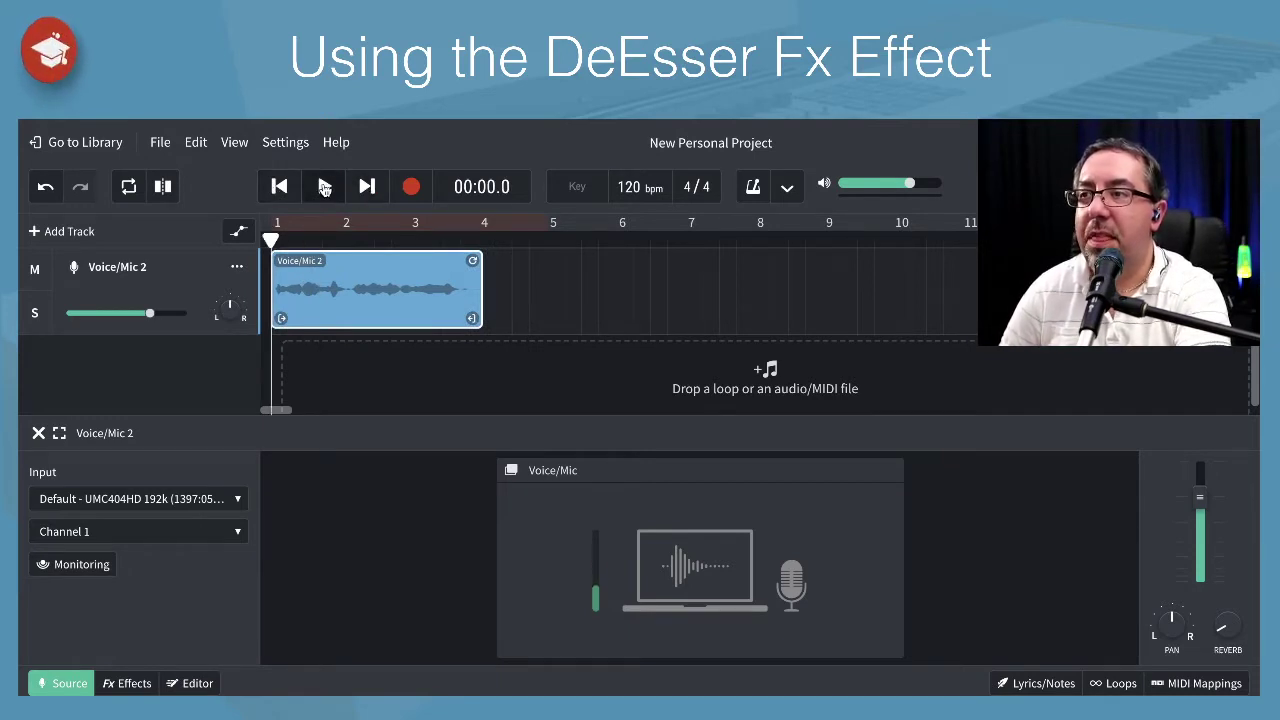
click(324, 188)
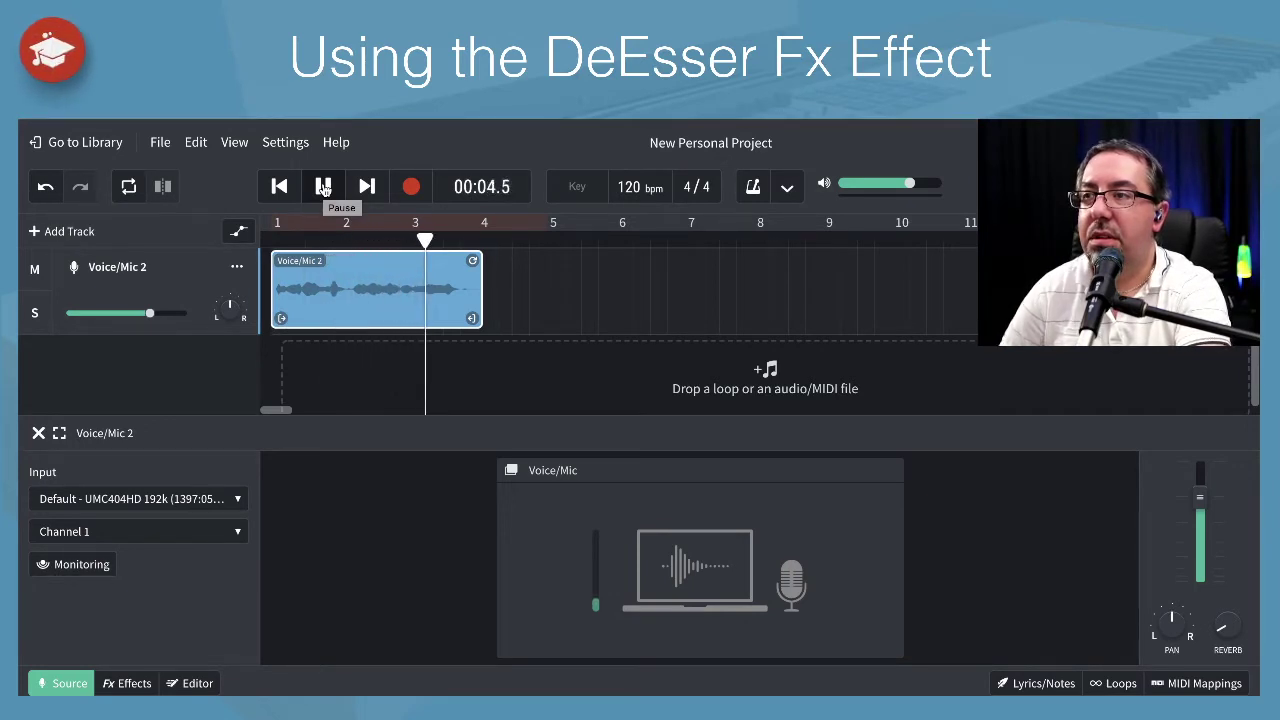
click(324, 189)
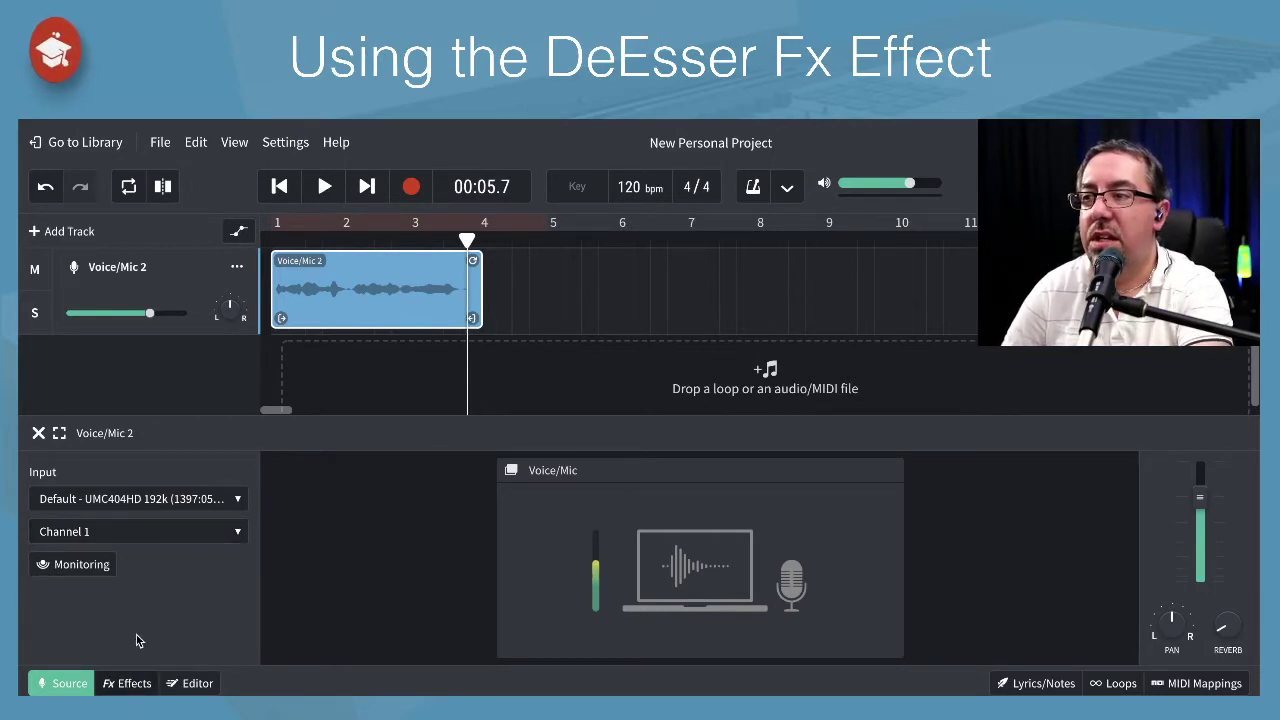
Step: Add the DeEsser effect from the Dynamics category to the Voice/Mic 2 track
click(130, 684)
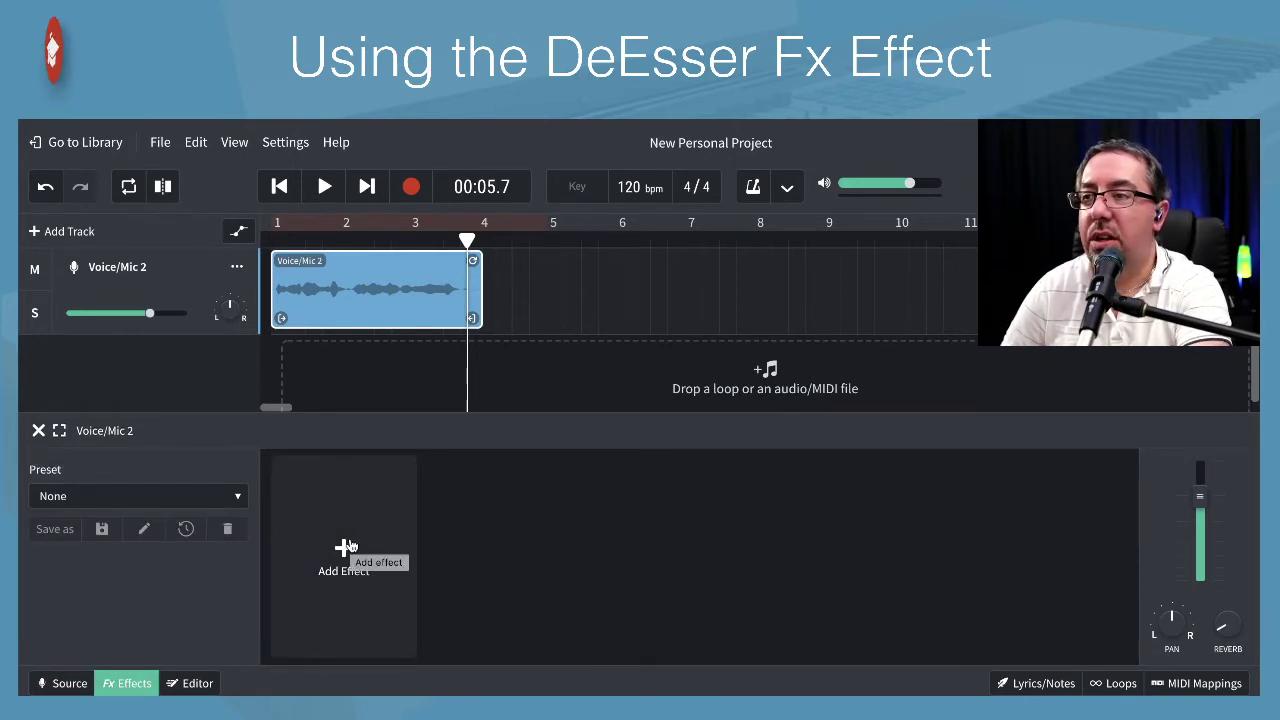
click(348, 546)
mouse_move(332, 564)
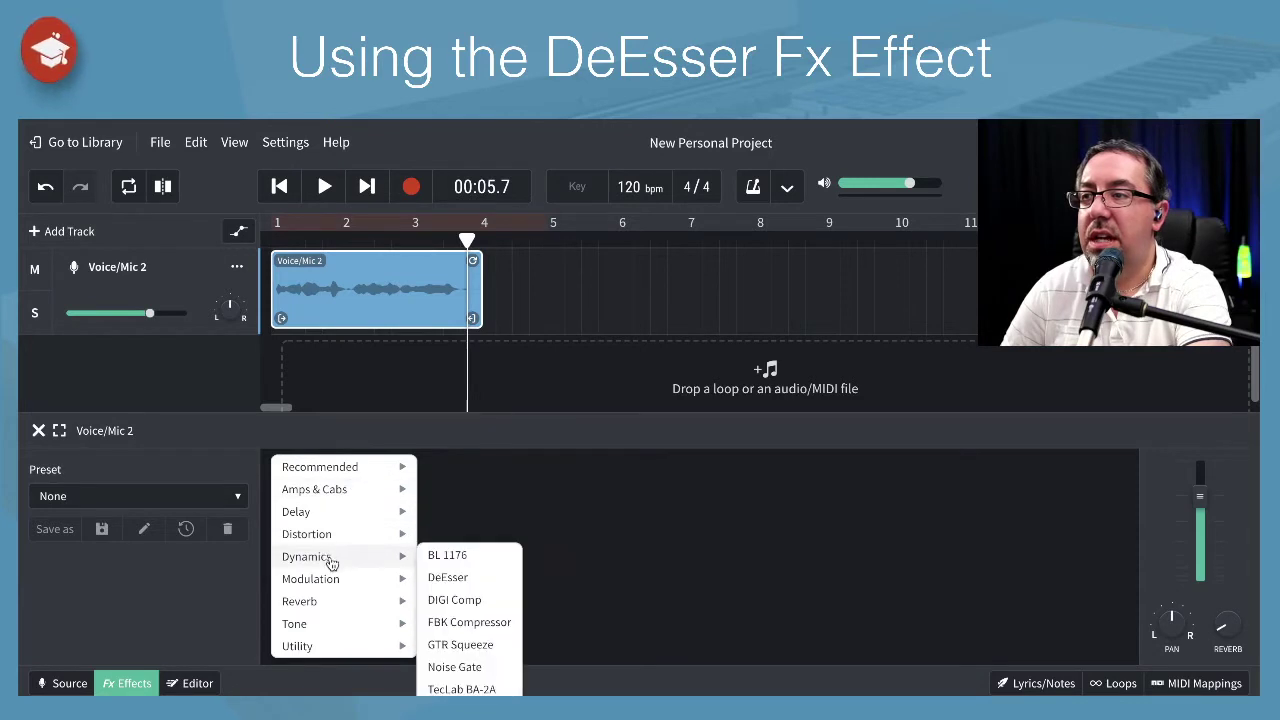
click(458, 578)
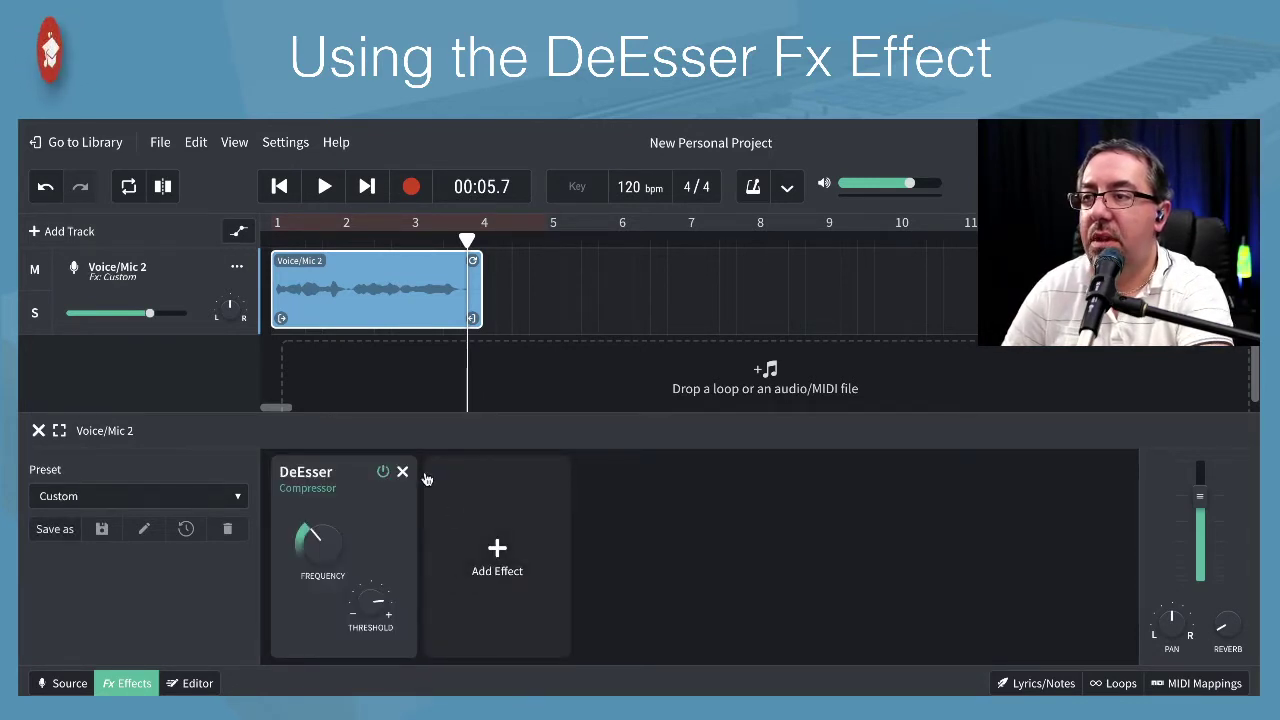
Step: Play the vocal clip from the start with the DeEsser's default settings and return the playhead to the beginning
mouse_move(323, 560)
click(279, 186)
click(326, 188)
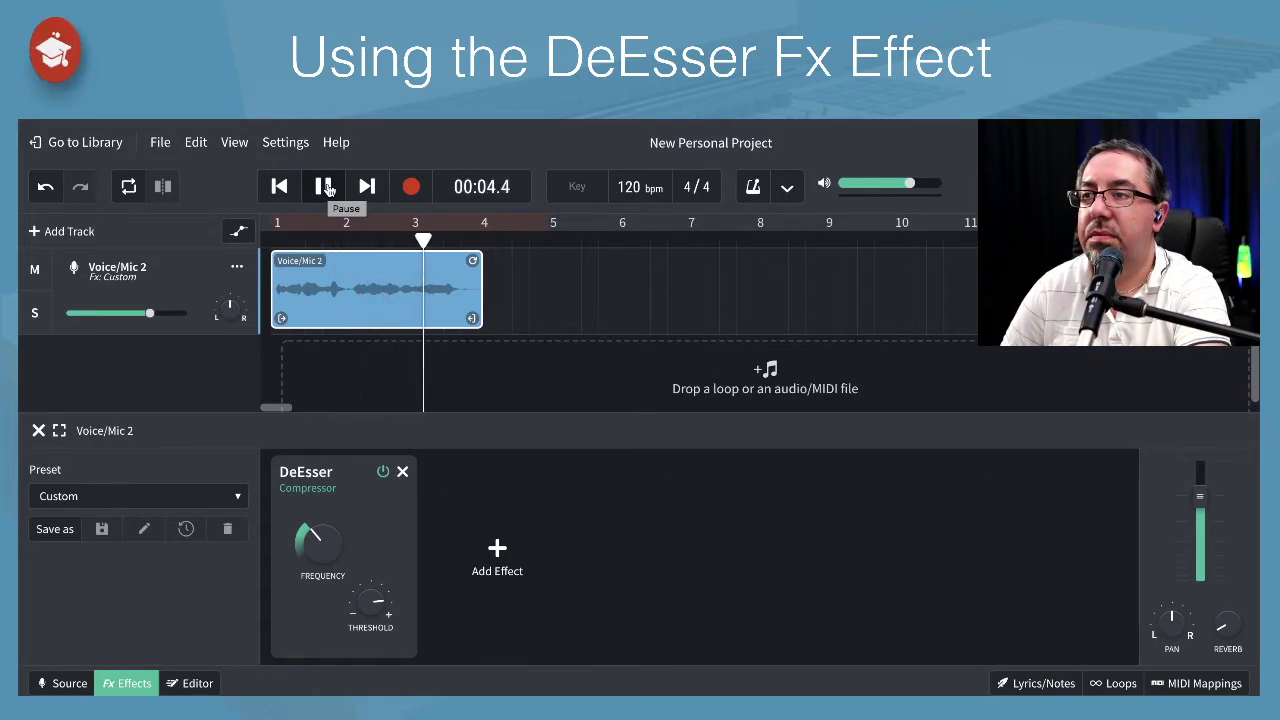
click(326, 188)
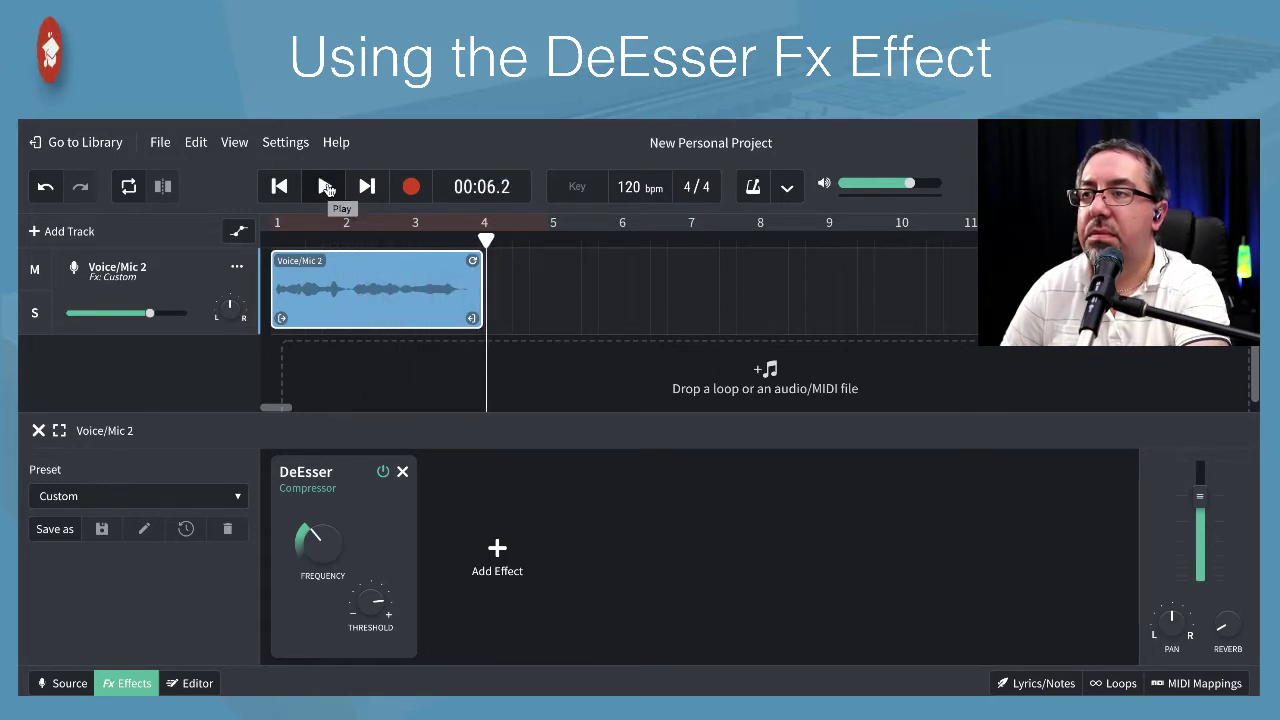
click(279, 186)
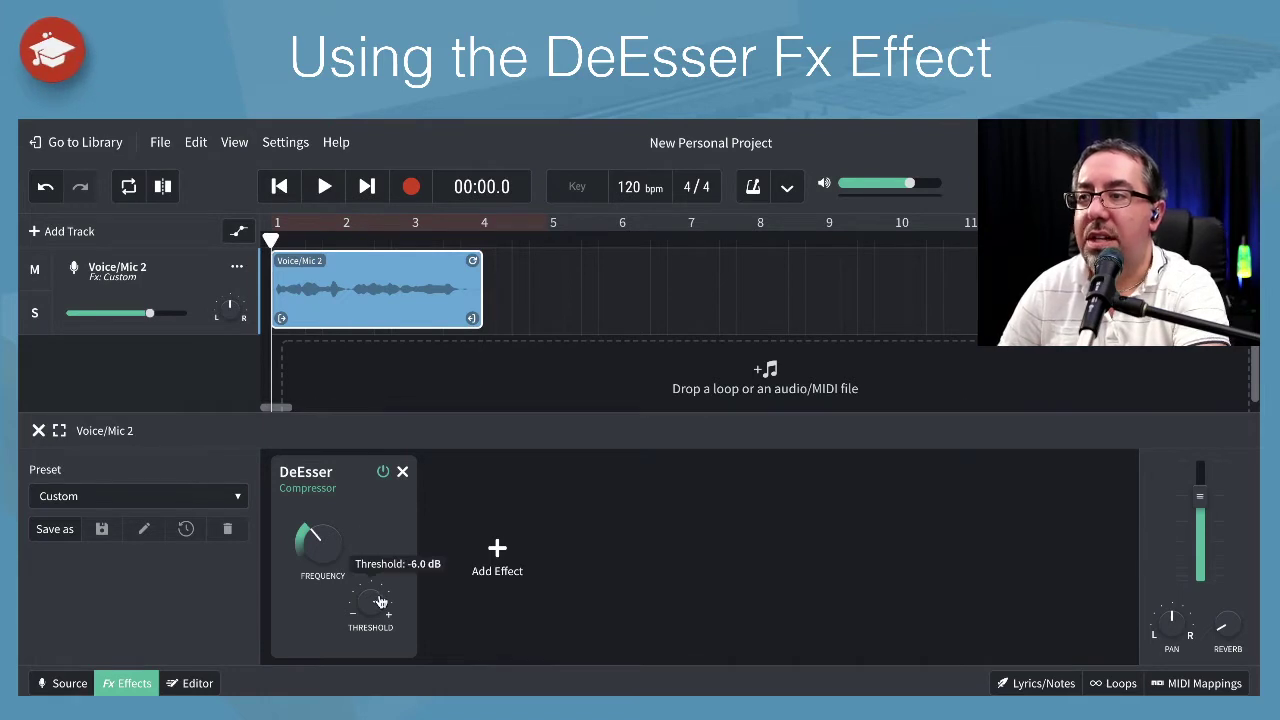
Step: Set the DeEsser's threshold to +0.0 dB and its frequency to 16000 Hz
mouse_move(366, 584)
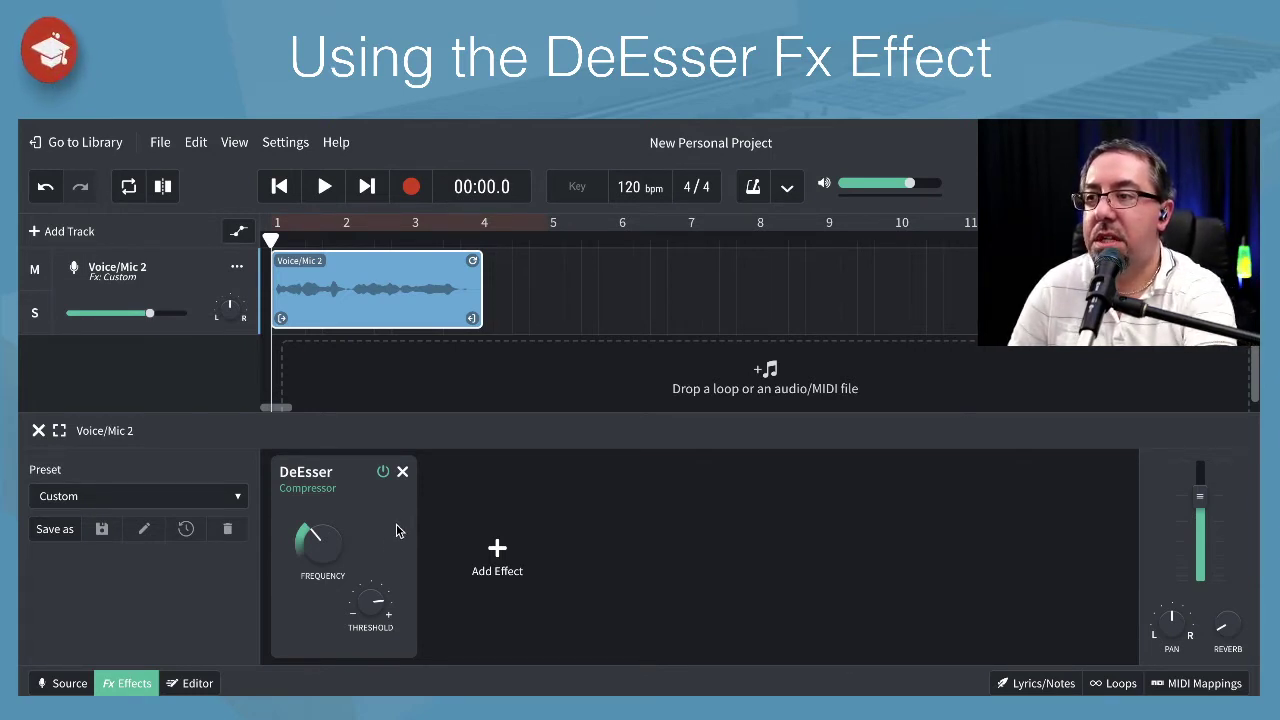
mouse_move(325, 558)
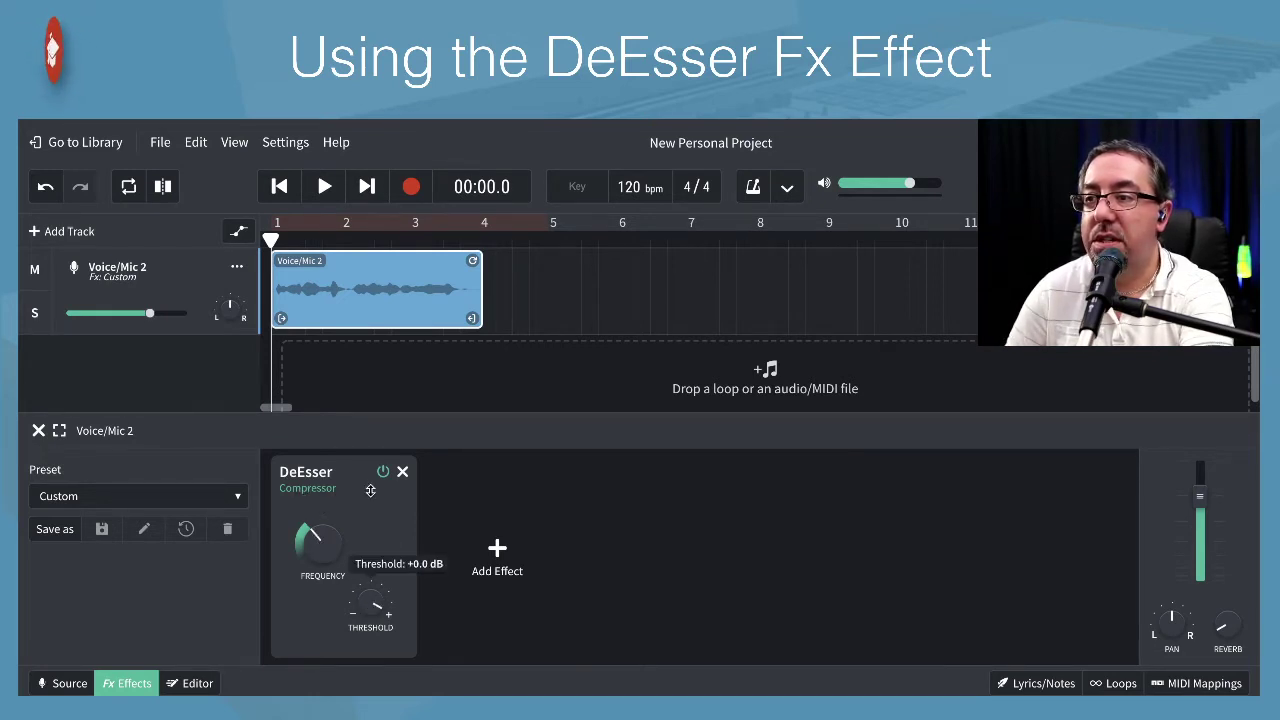
mouse_move(323, 552)
mouse_down()
mouse_move(328, 350)
mouse_move(321, 538)
mouse_up()
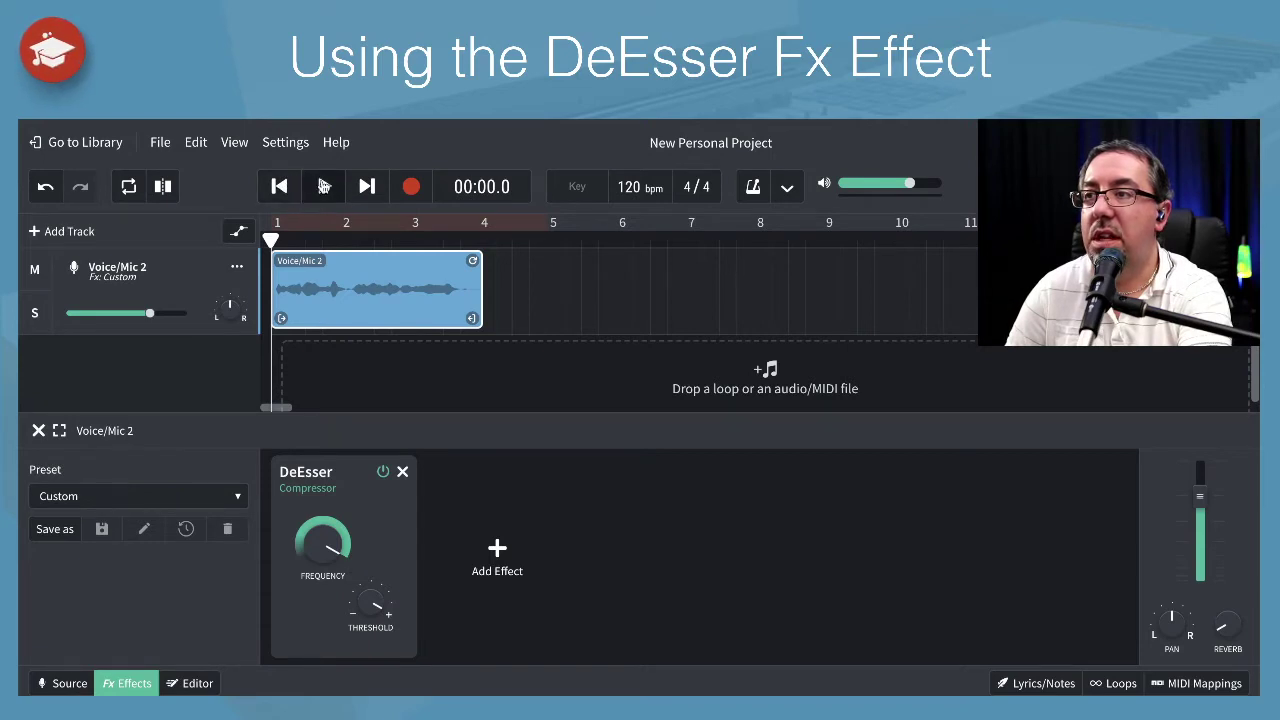
Step: Compare the vocal clip's playback with the DeEsser active and bypassed, and re-enable the effect
click(326, 187)
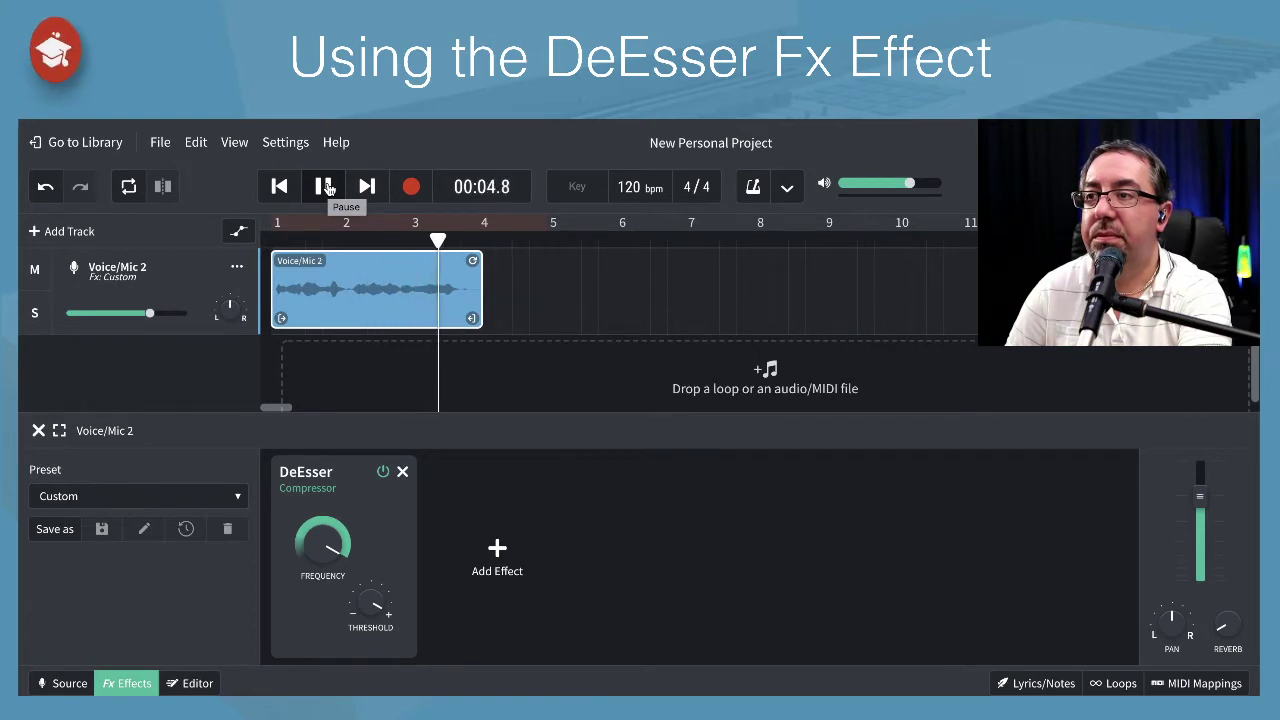
click(326, 188)
click(383, 472)
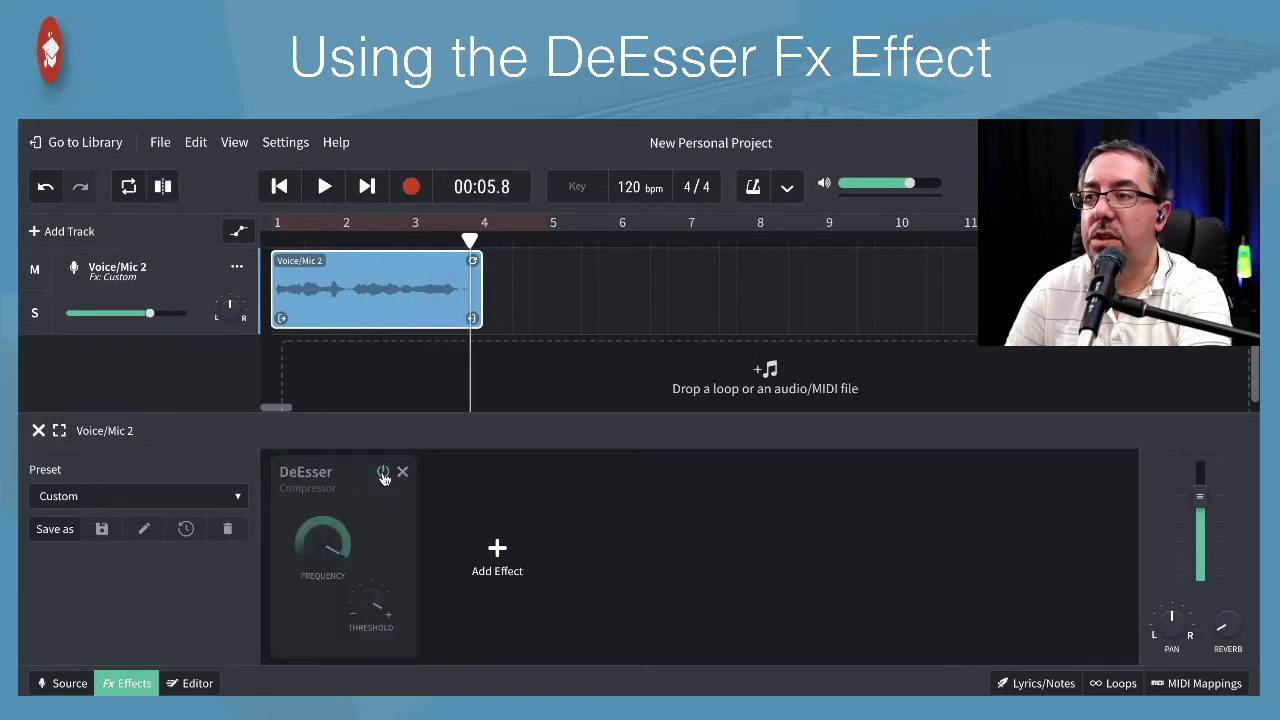
click(281, 190)
click(324, 188)
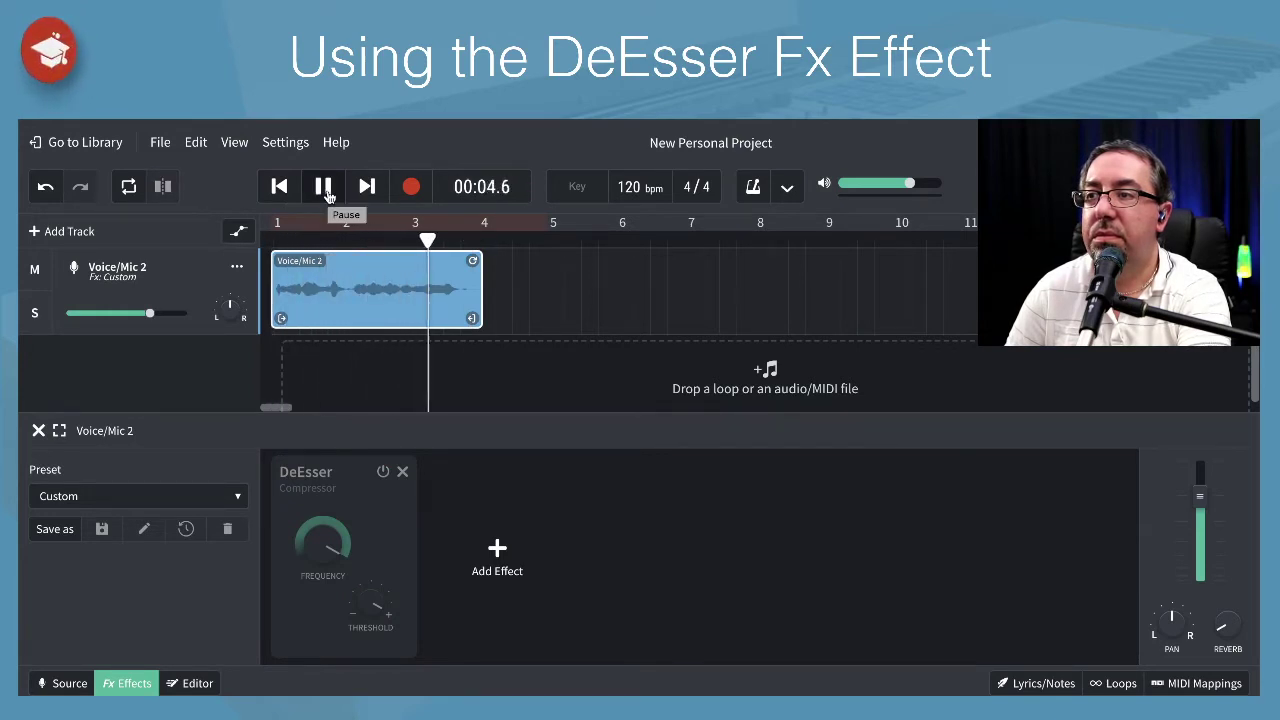
click(326, 192)
click(381, 472)
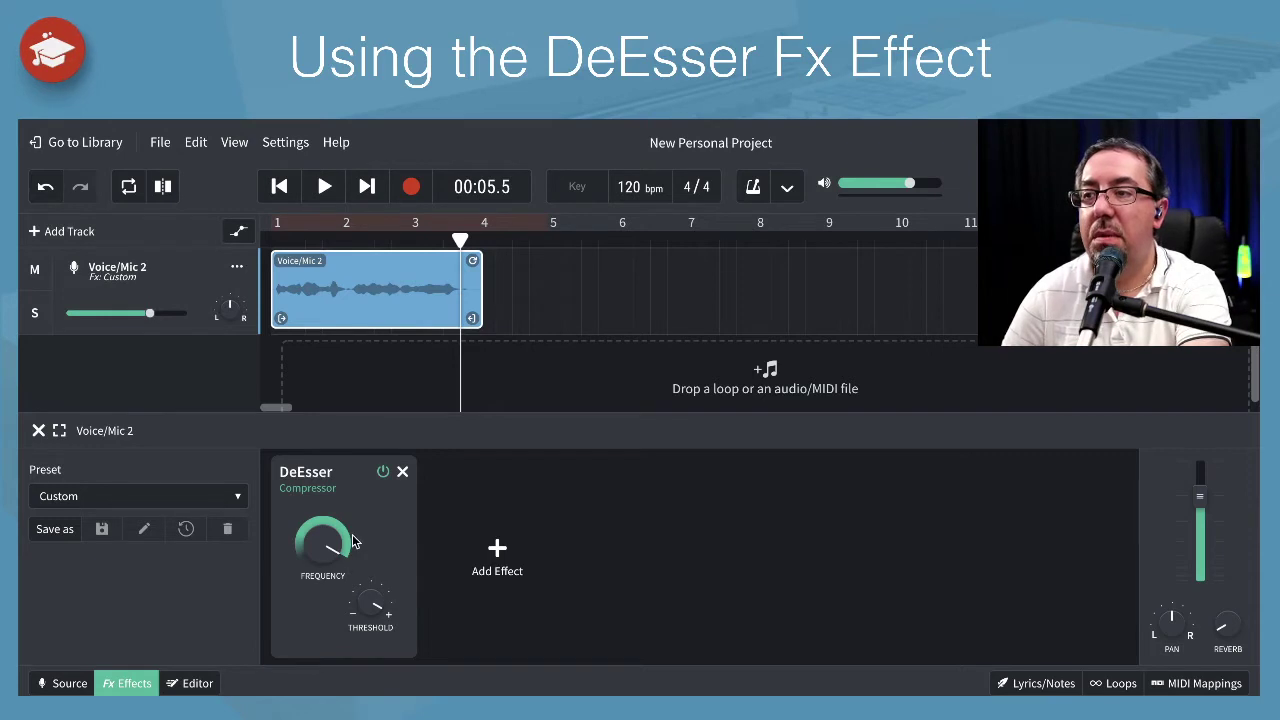
Step: Set the DeEsser's frequency to 1200 Hz and its threshold to -40.0 dB
mouse_move(362, 608)
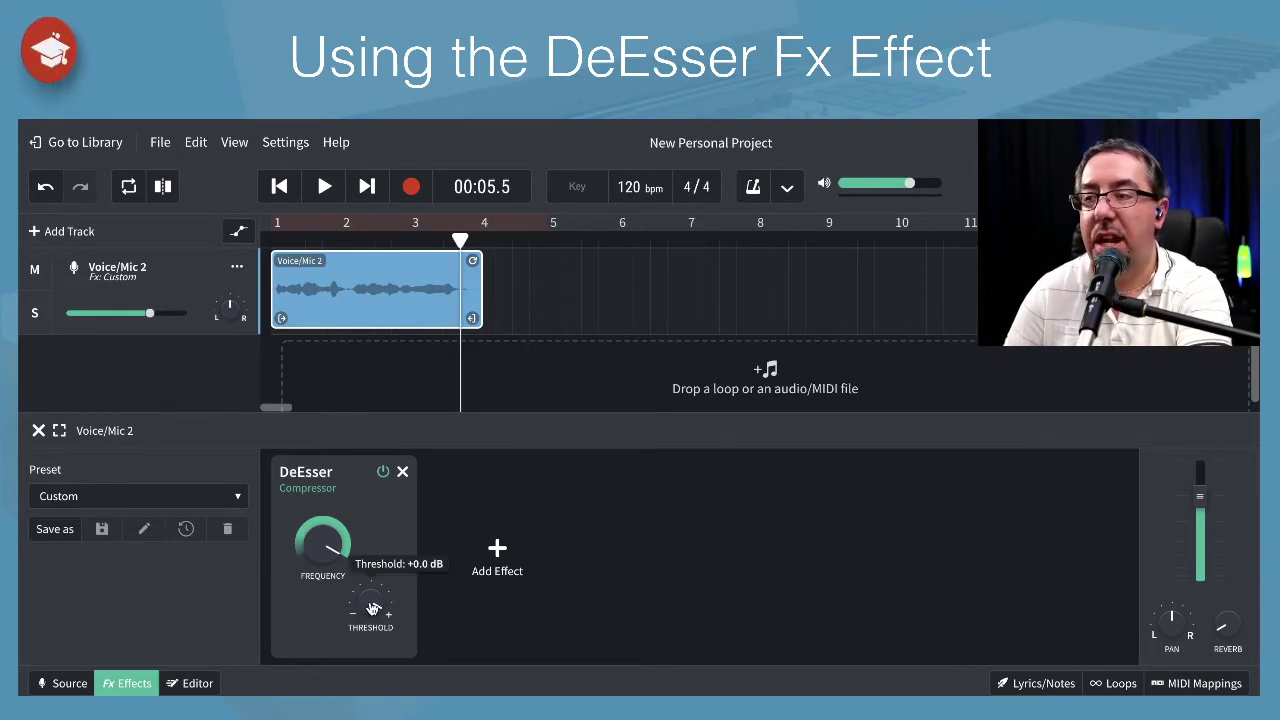
mouse_move(325, 537)
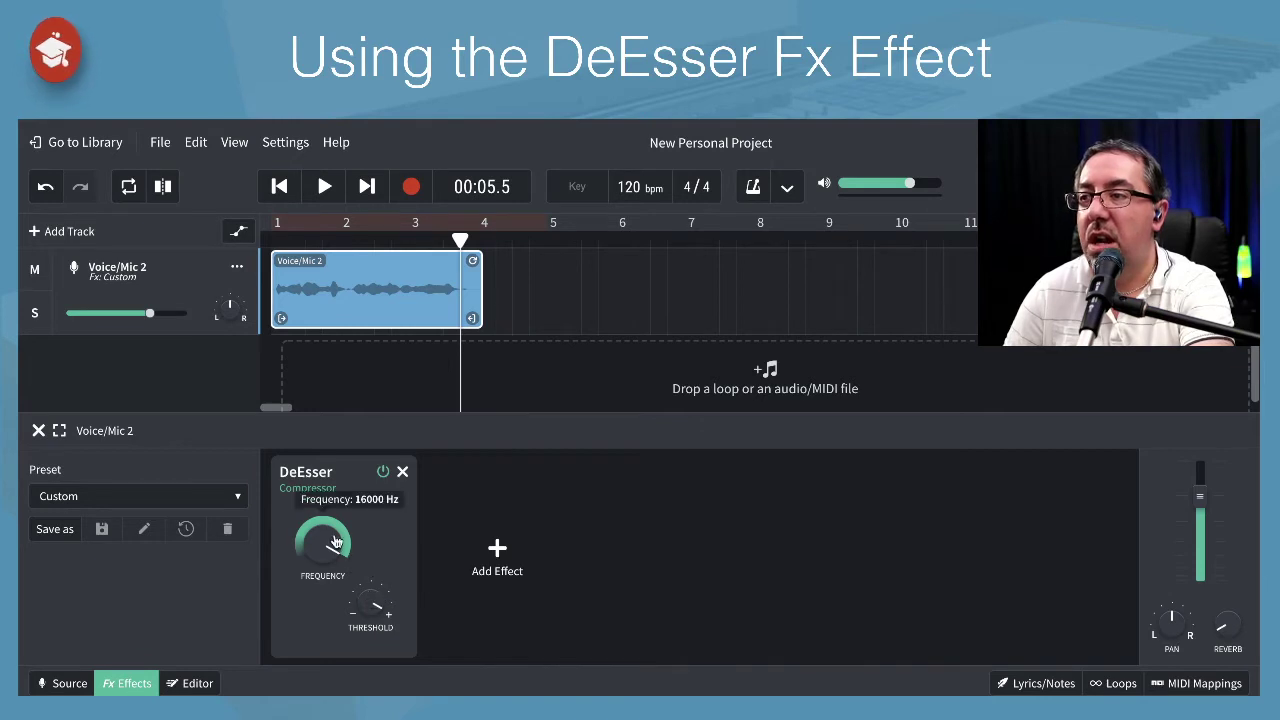
drag(322, 526, 308, 565)
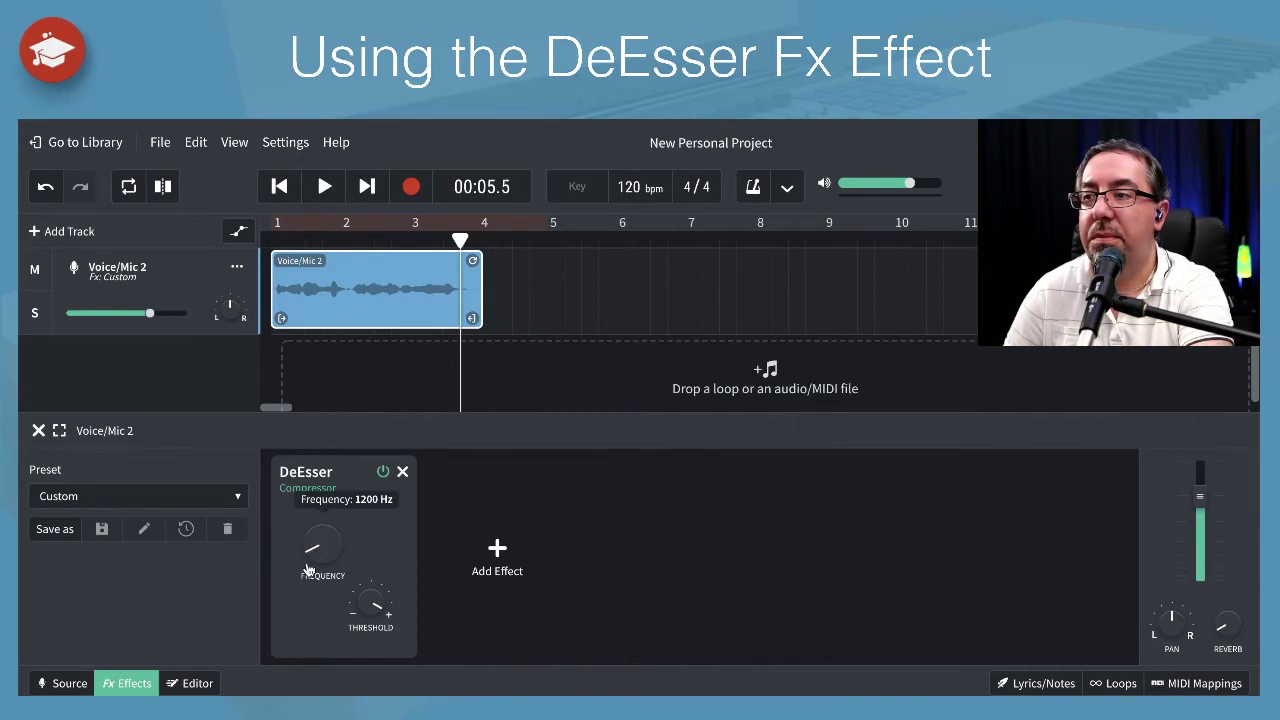
drag(364, 606, 379, 693)
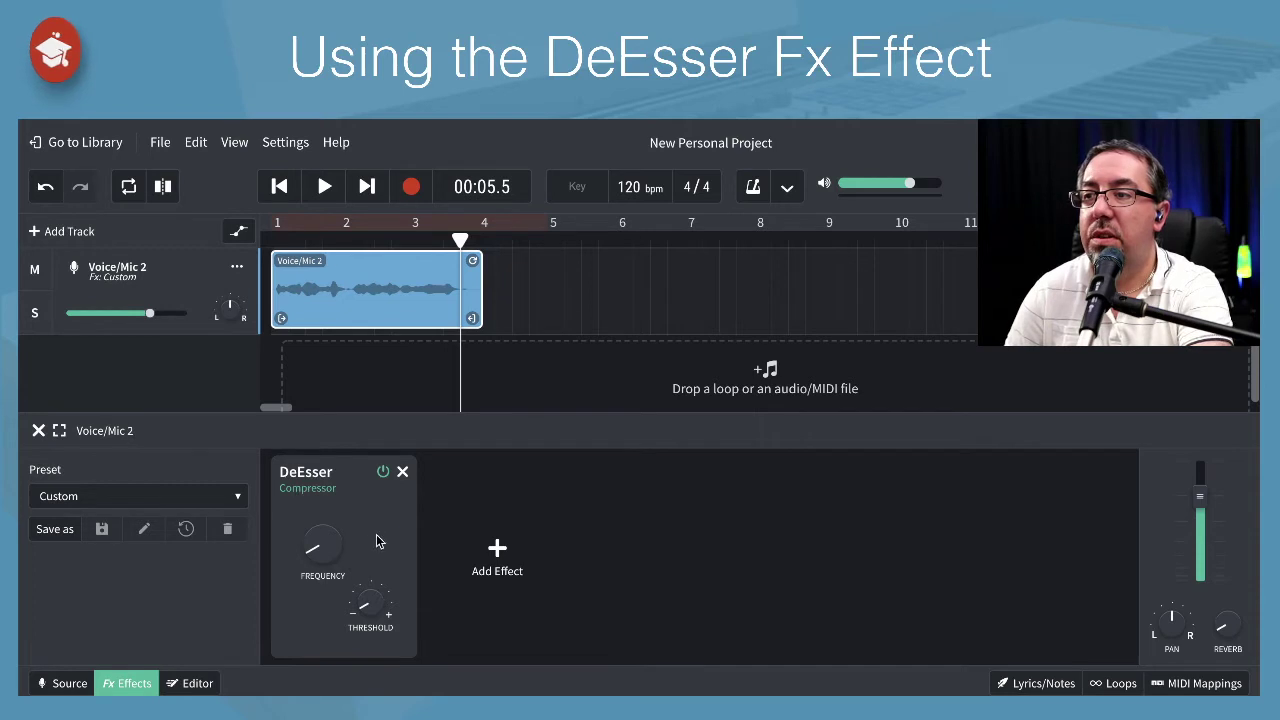
Step: Play the vocal clip from the start to hear the DeEsser at its minimum frequency and threshold
click(281, 185)
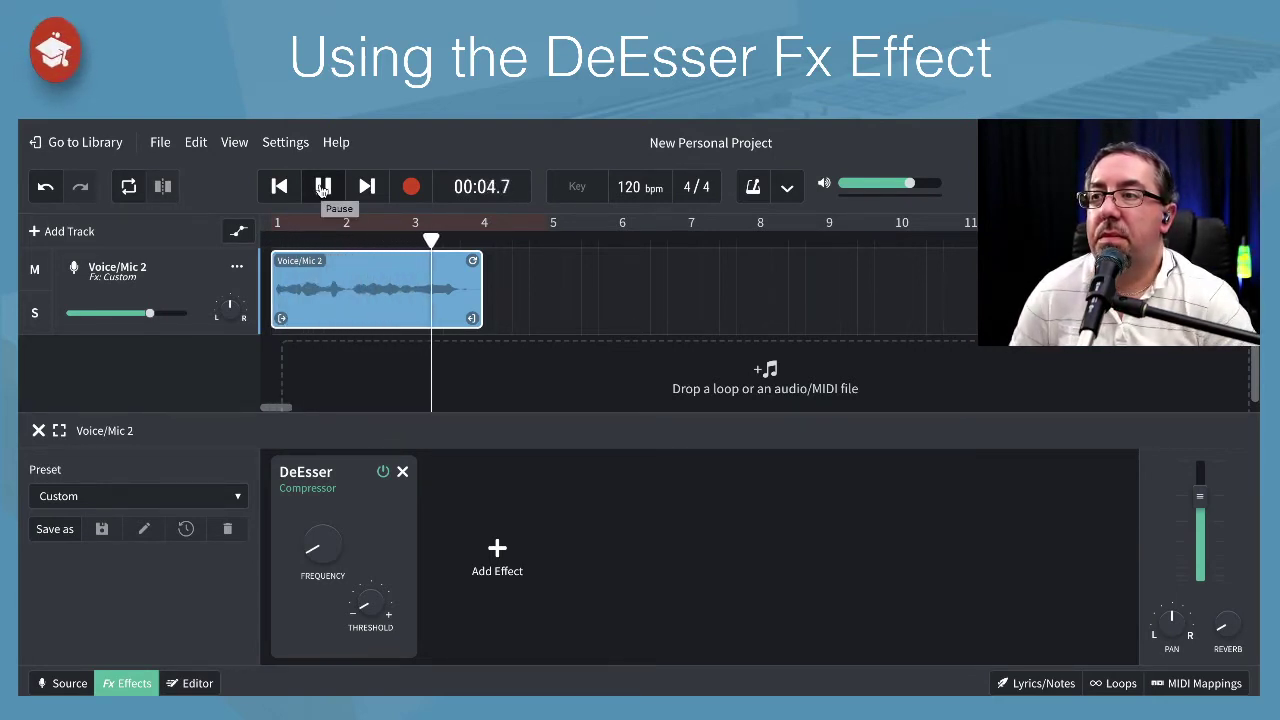
click(322, 188)
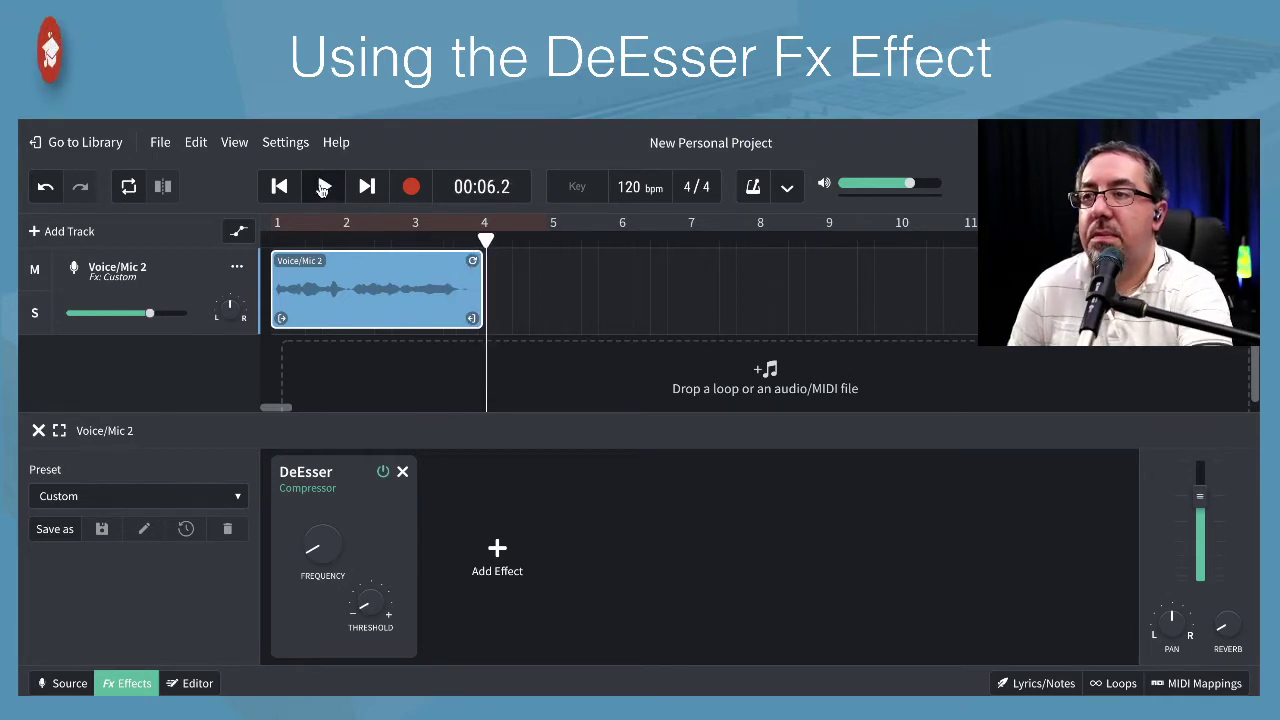
mouse_move(372, 615)
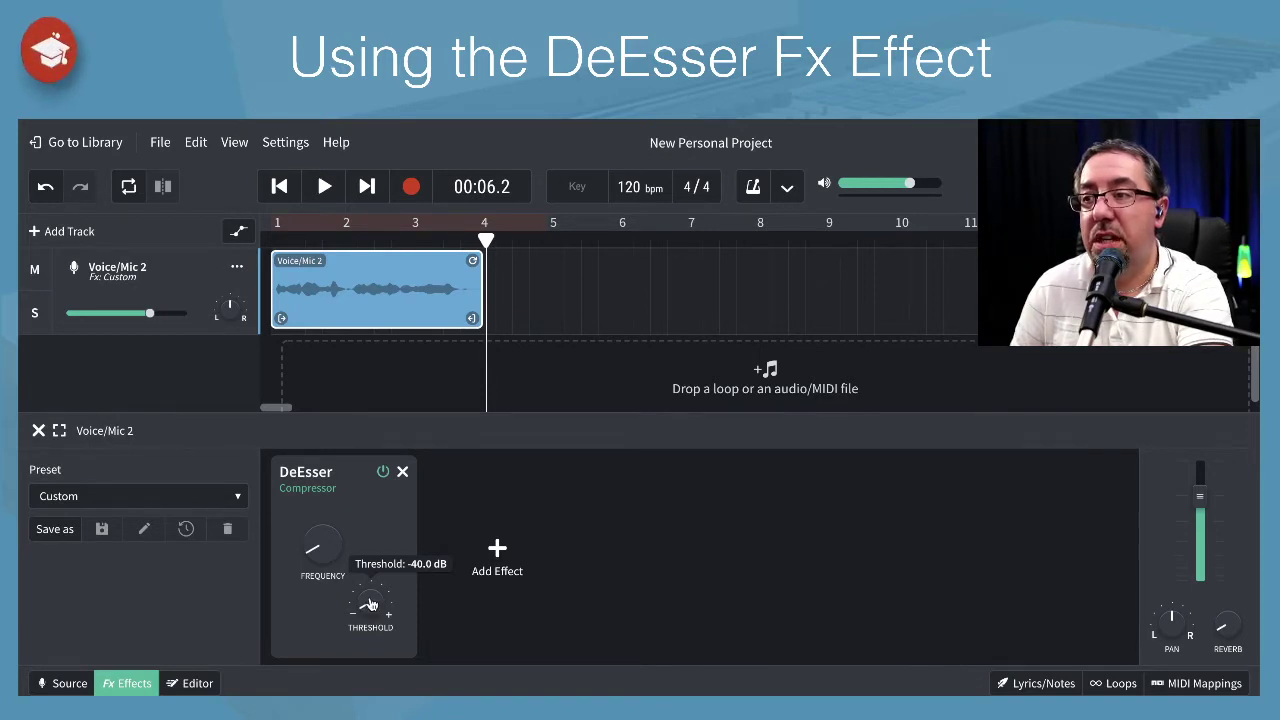
Step: Set the DeEsser's threshold to -19.6 dB and raise its frequency to roughly a third of its range
drag(369, 606, 389, 475)
mouse_move(323, 569)
drag(319, 535, 317, 472)
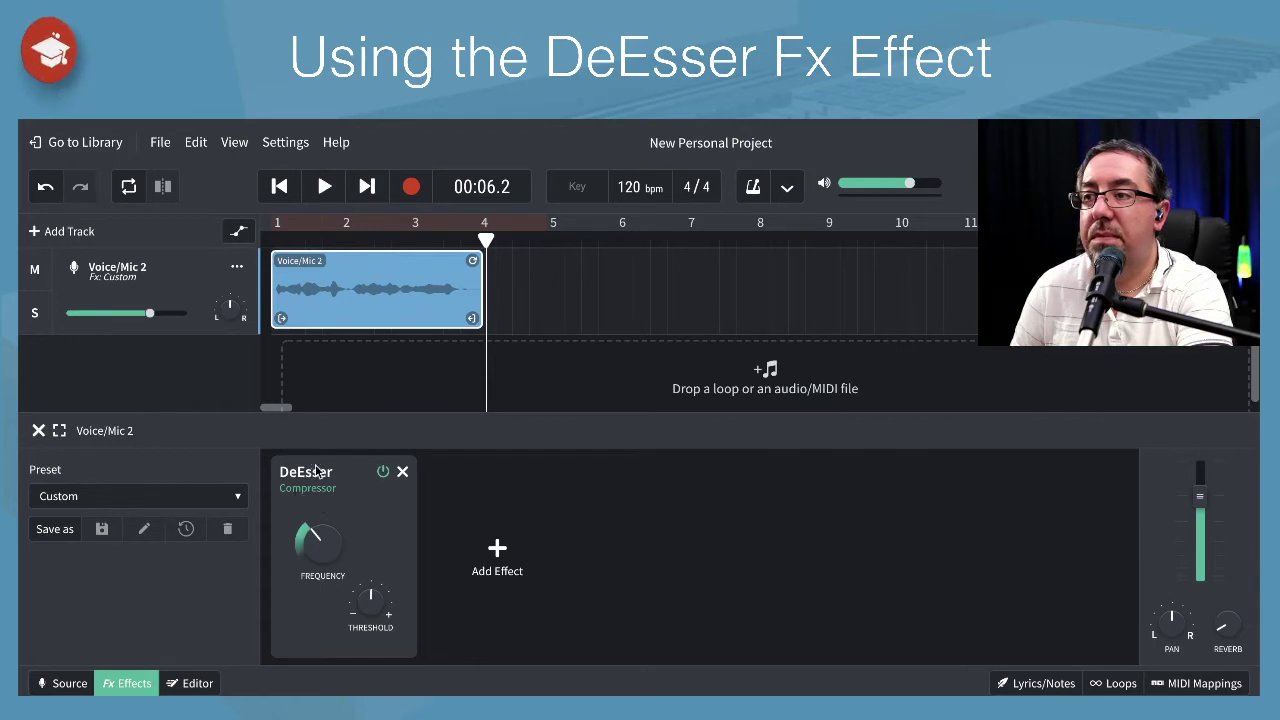
Step: Play the vocal clip from the start with the DeEsser active, bypass the effect, and play the clip again for comparison
click(280, 190)
click(325, 188)
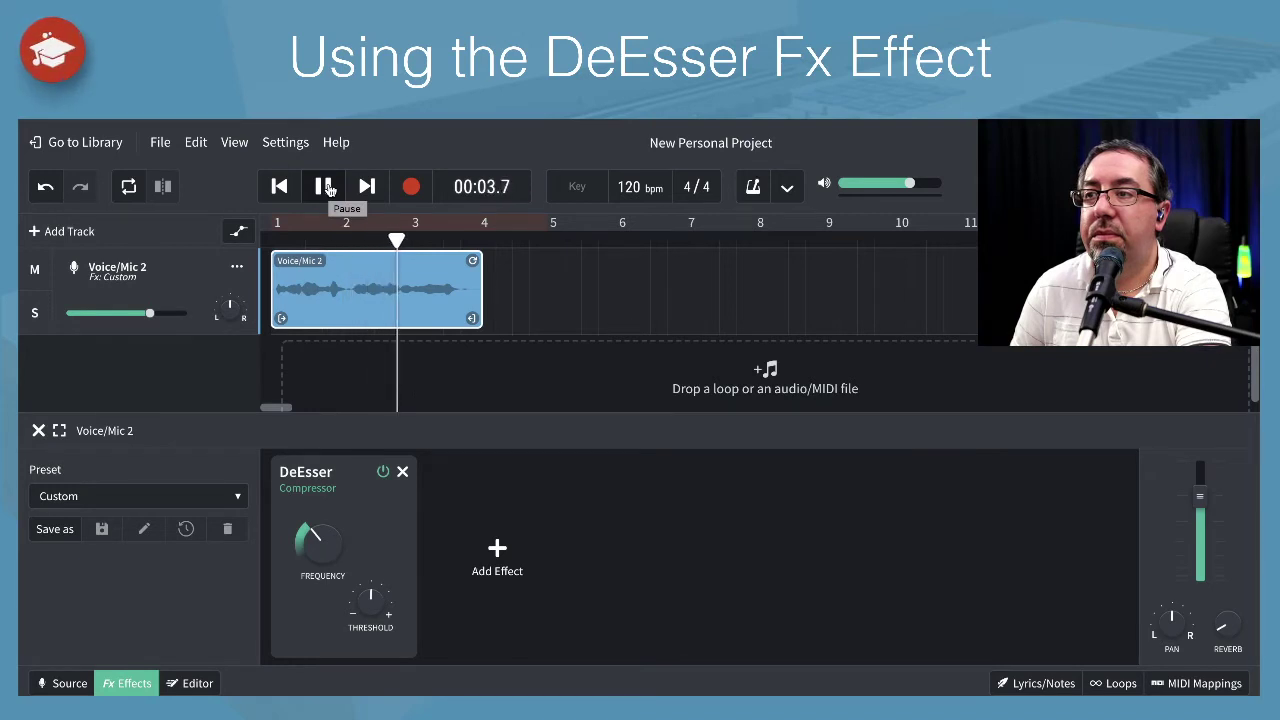
click(325, 188)
click(383, 474)
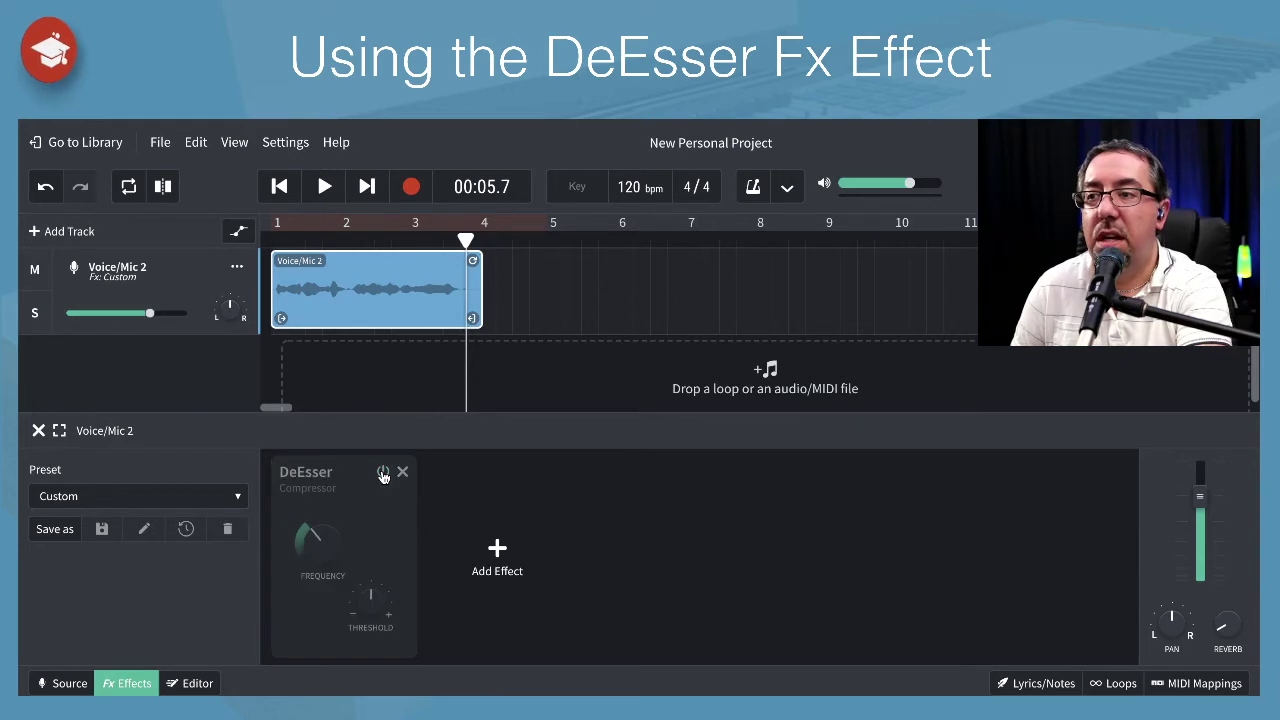
click(279, 187)
click(323, 188)
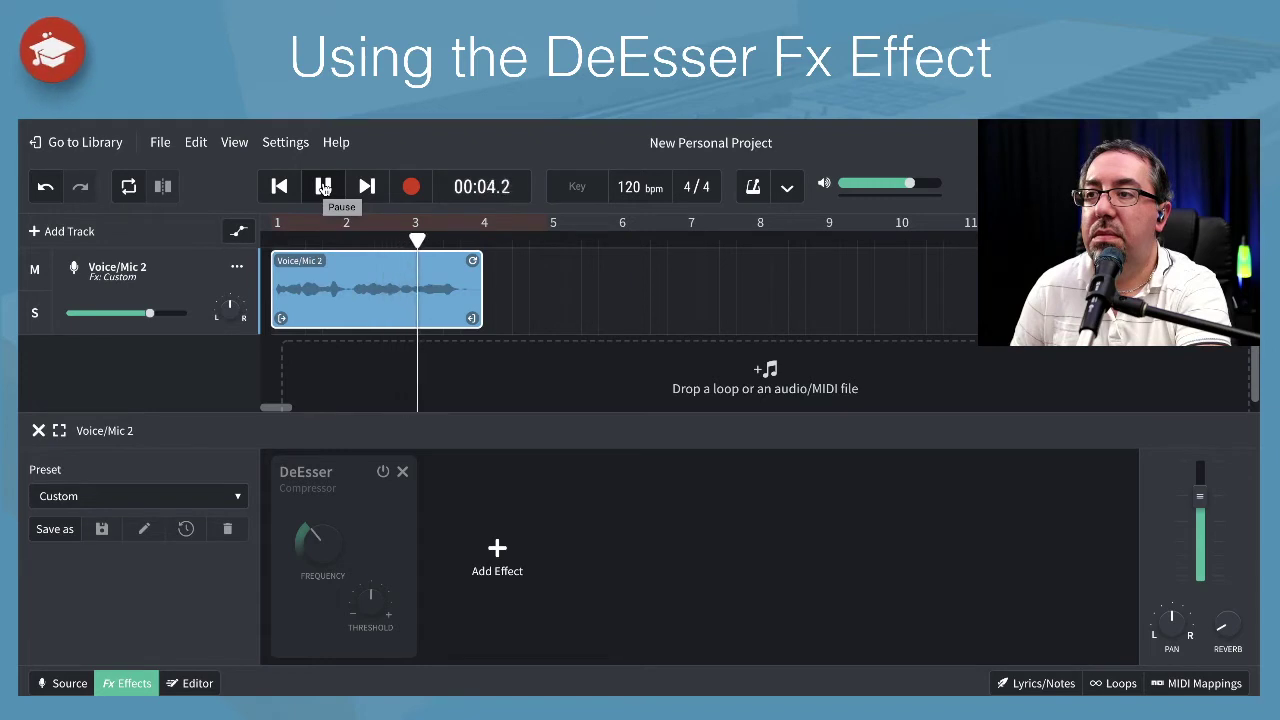
click(323, 188)
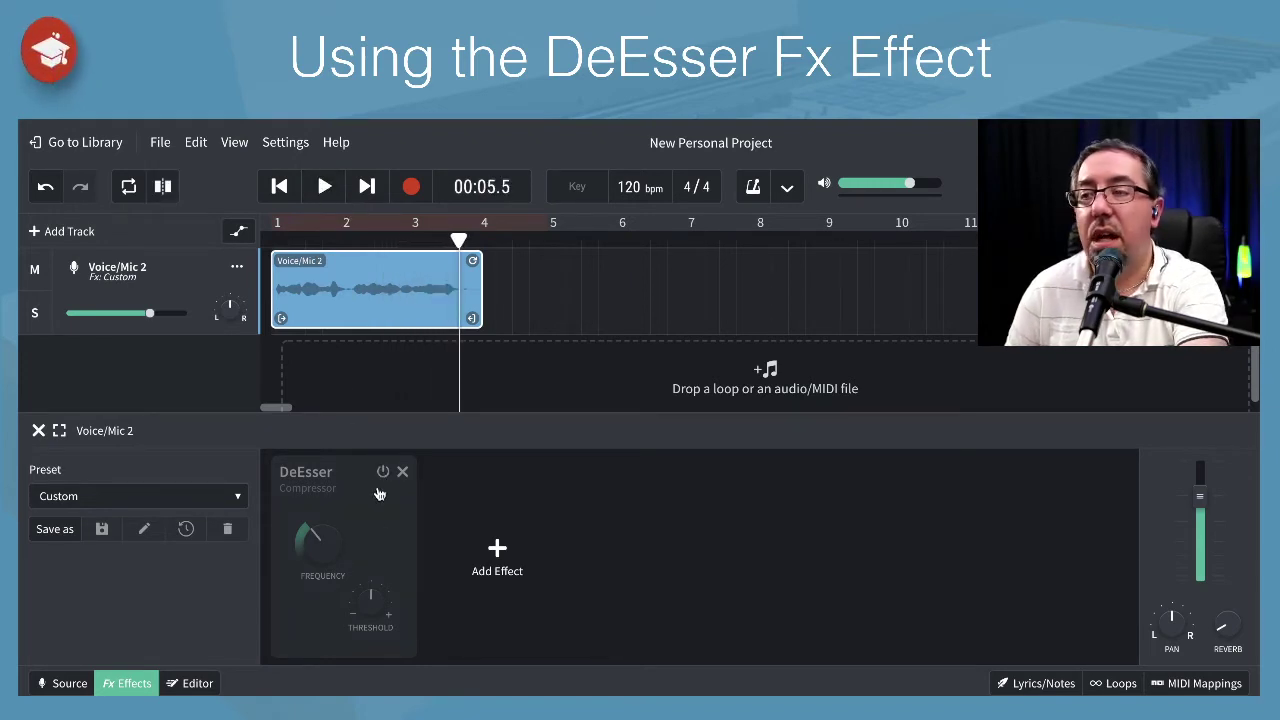
Step: Show the track's automation for DeEsser - Threshold and switch the DeEsser back on
mouse_move(373, 605)
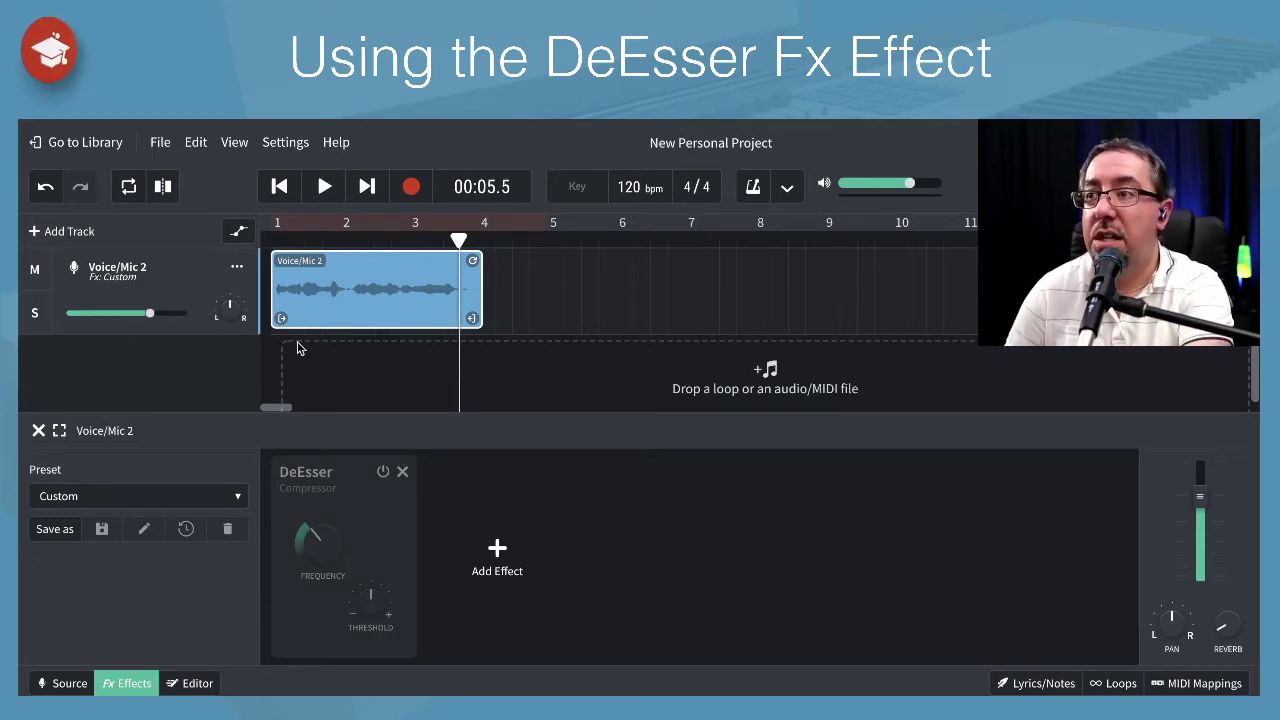
click(240, 234)
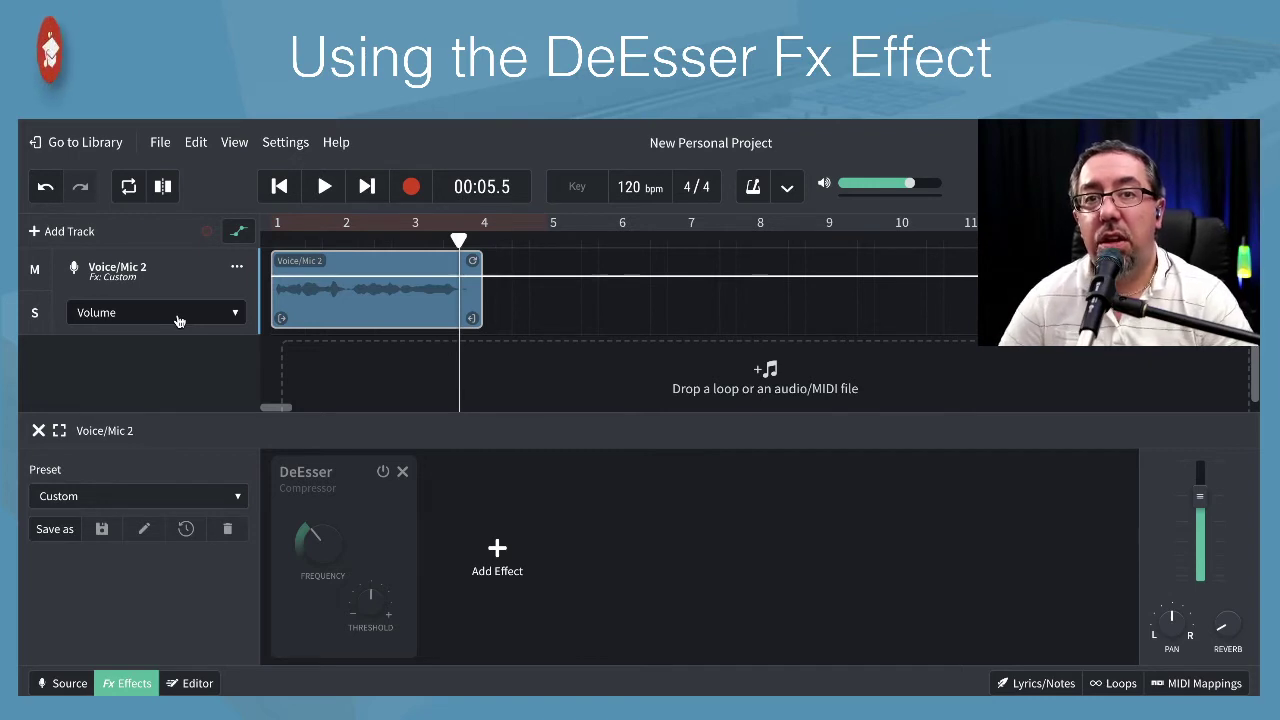
click(230, 318)
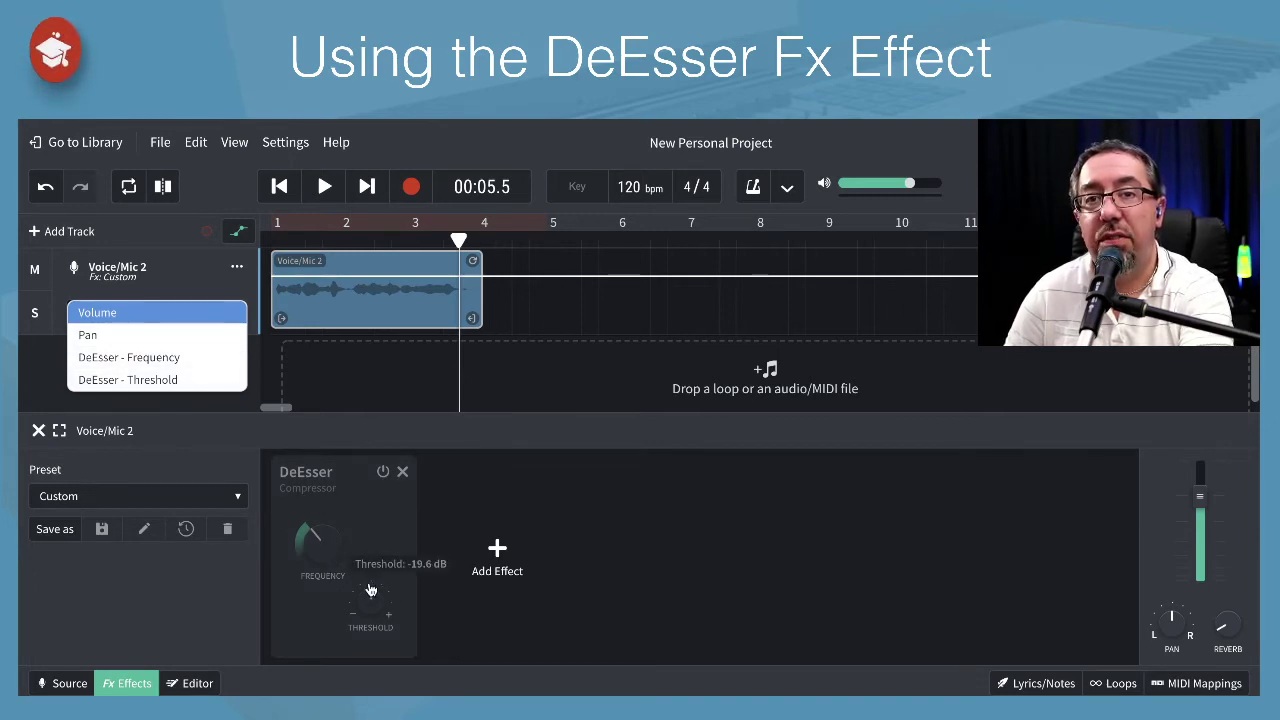
click(202, 380)
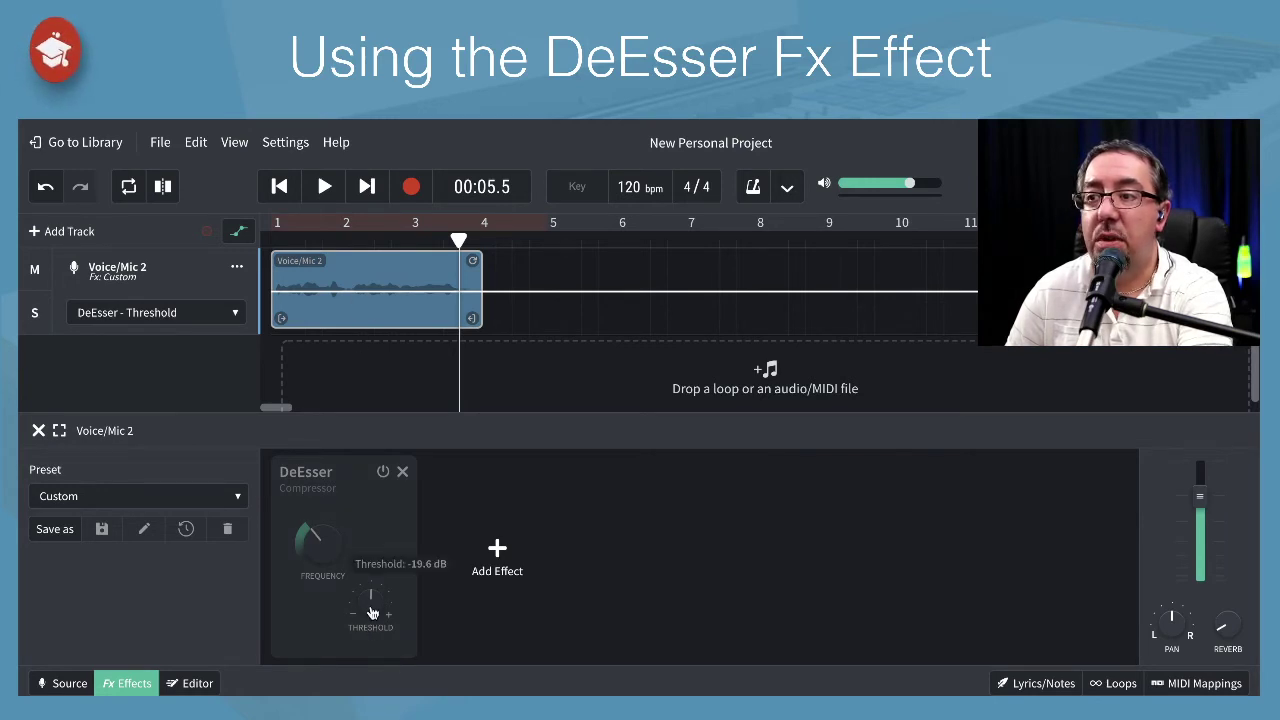
click(384, 472)
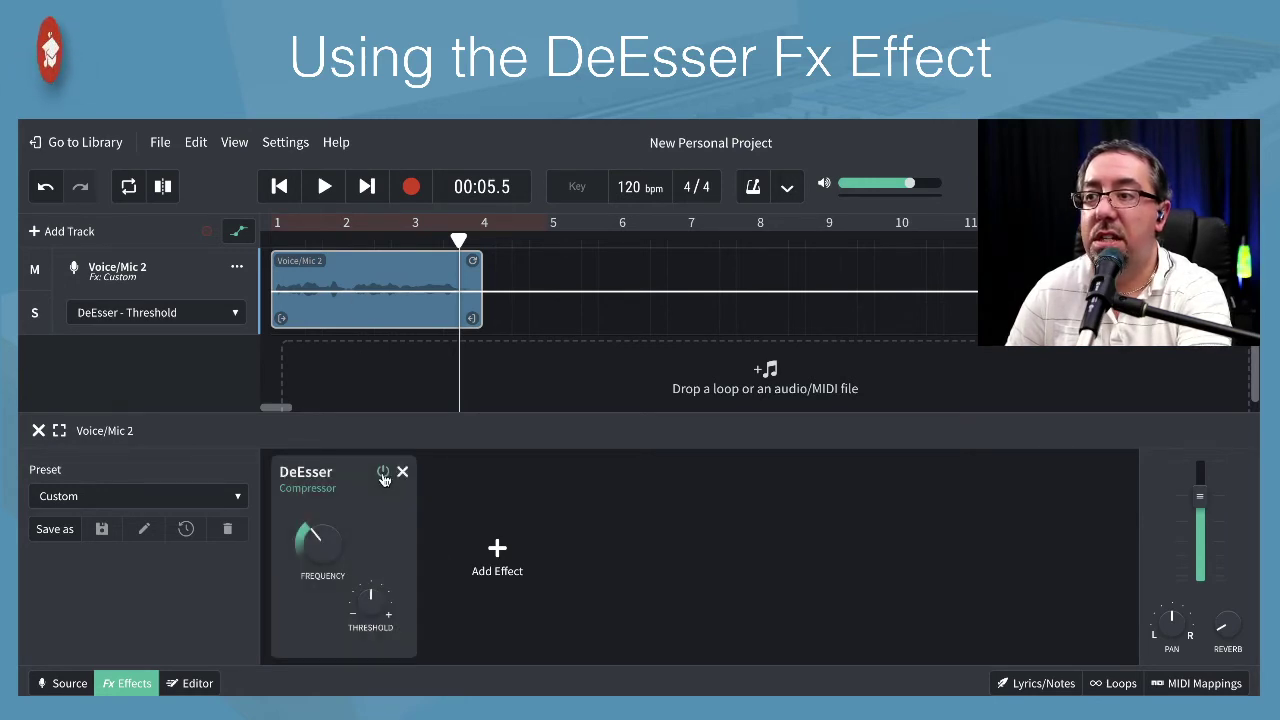
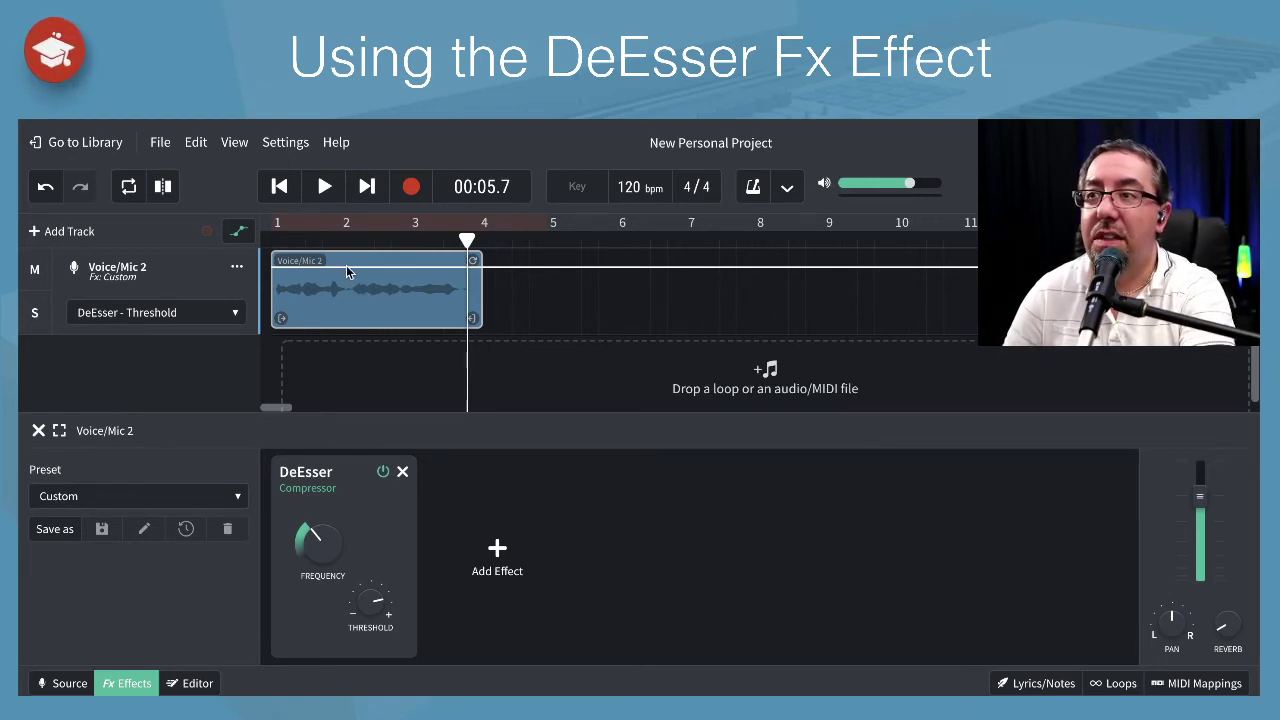
Step: Automate the threshold at about -7 dB with a dip to about -27 dB between bar 2 and the middle of bar 3
mouse_move(349, 270)
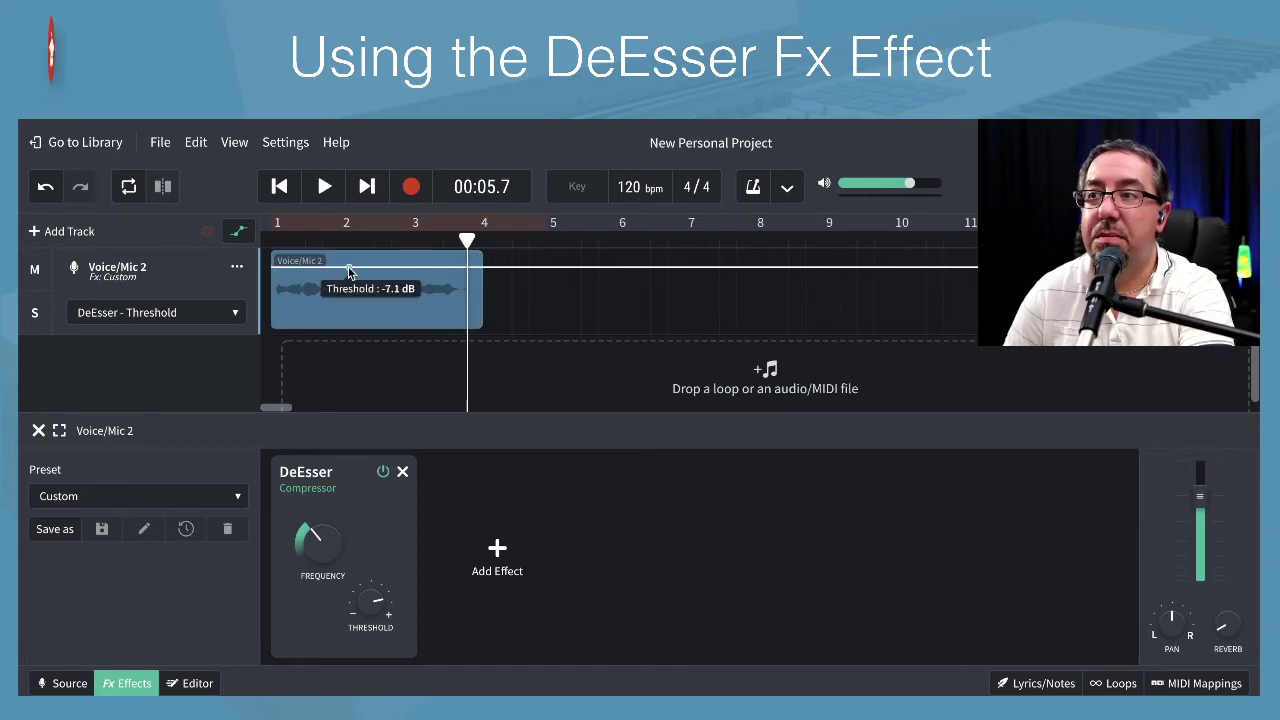
drag(371, 270, 359, 304)
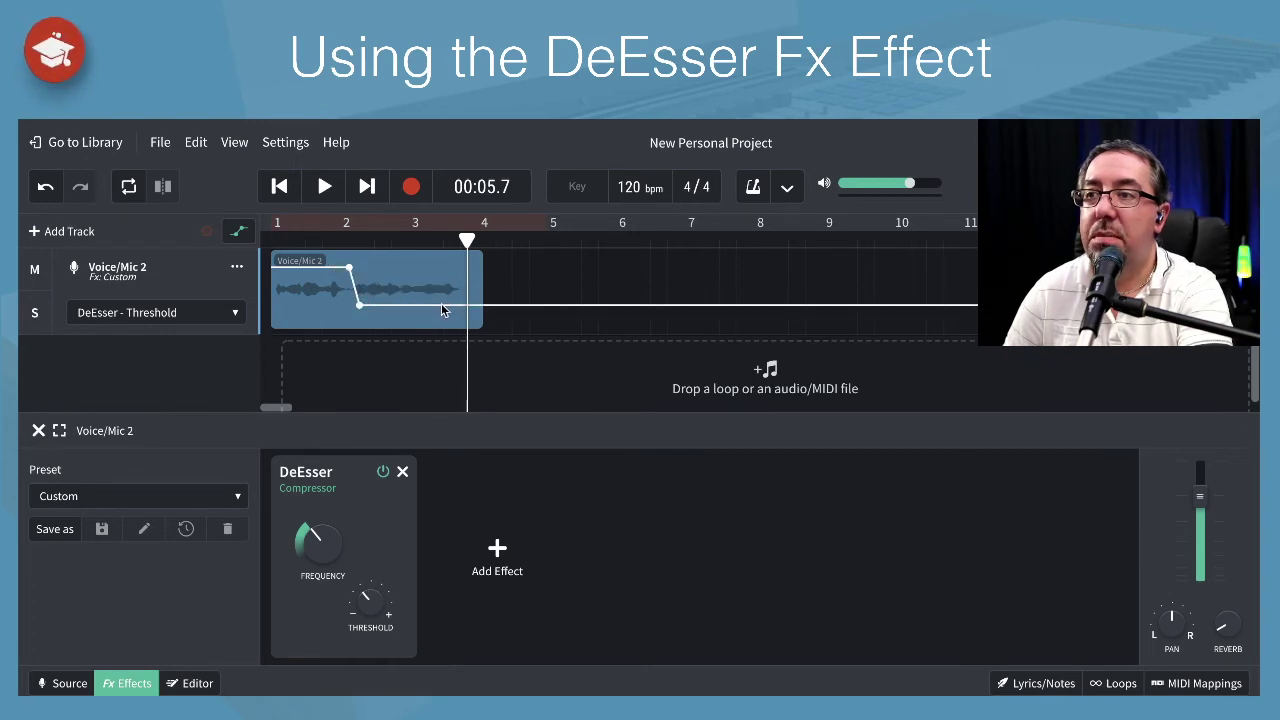
drag(441, 303, 451, 270)
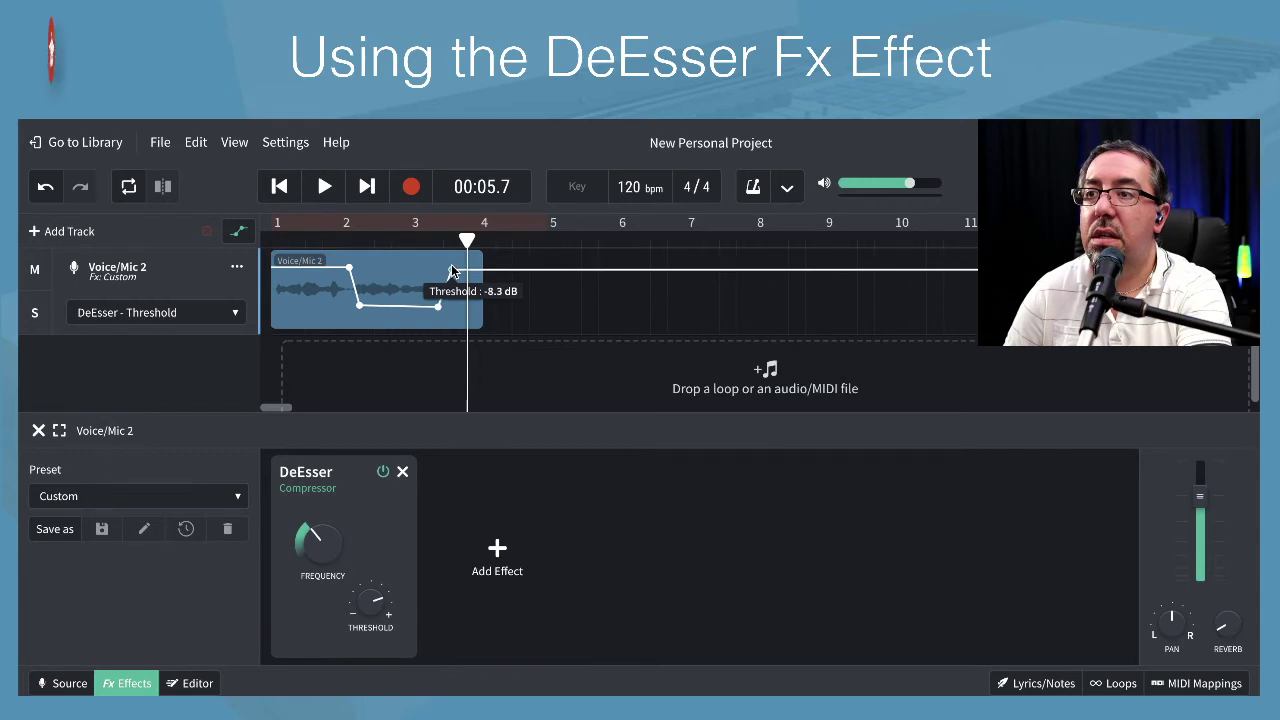
drag(451, 270, 437, 302)
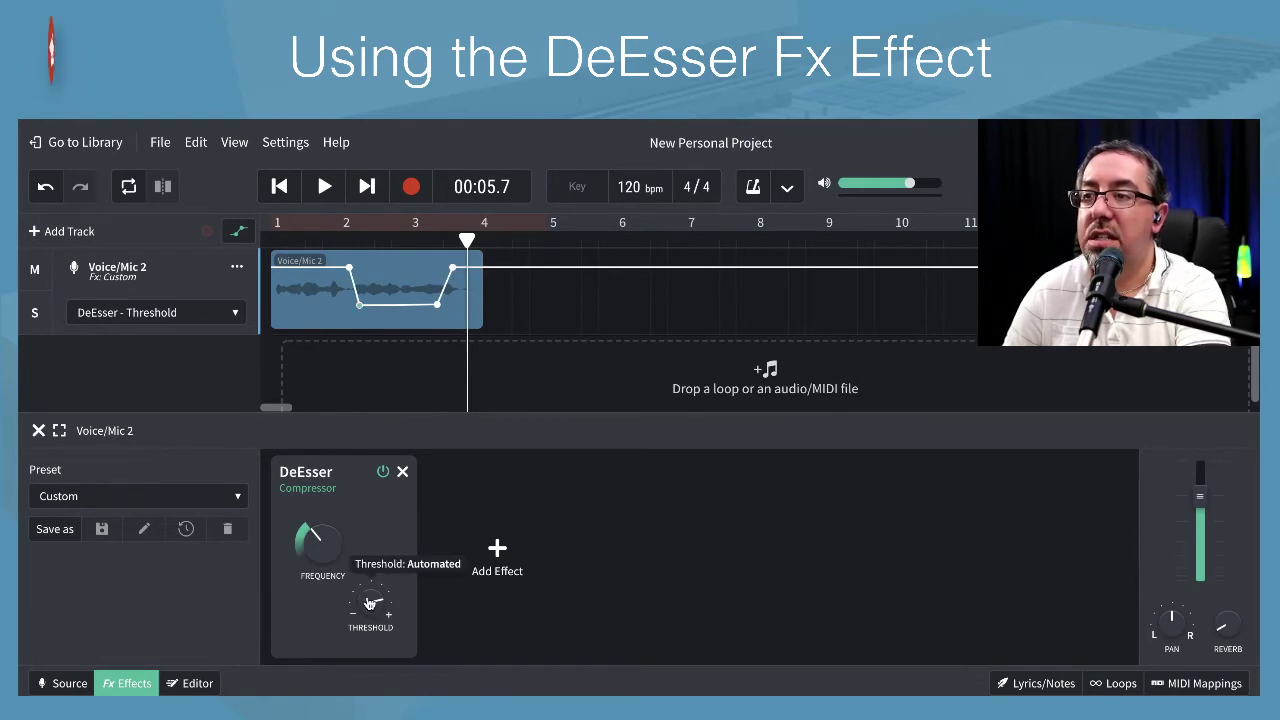
Step: Play the vocal clip from the start to hear the automated threshold dip
click(280, 189)
click(326, 189)
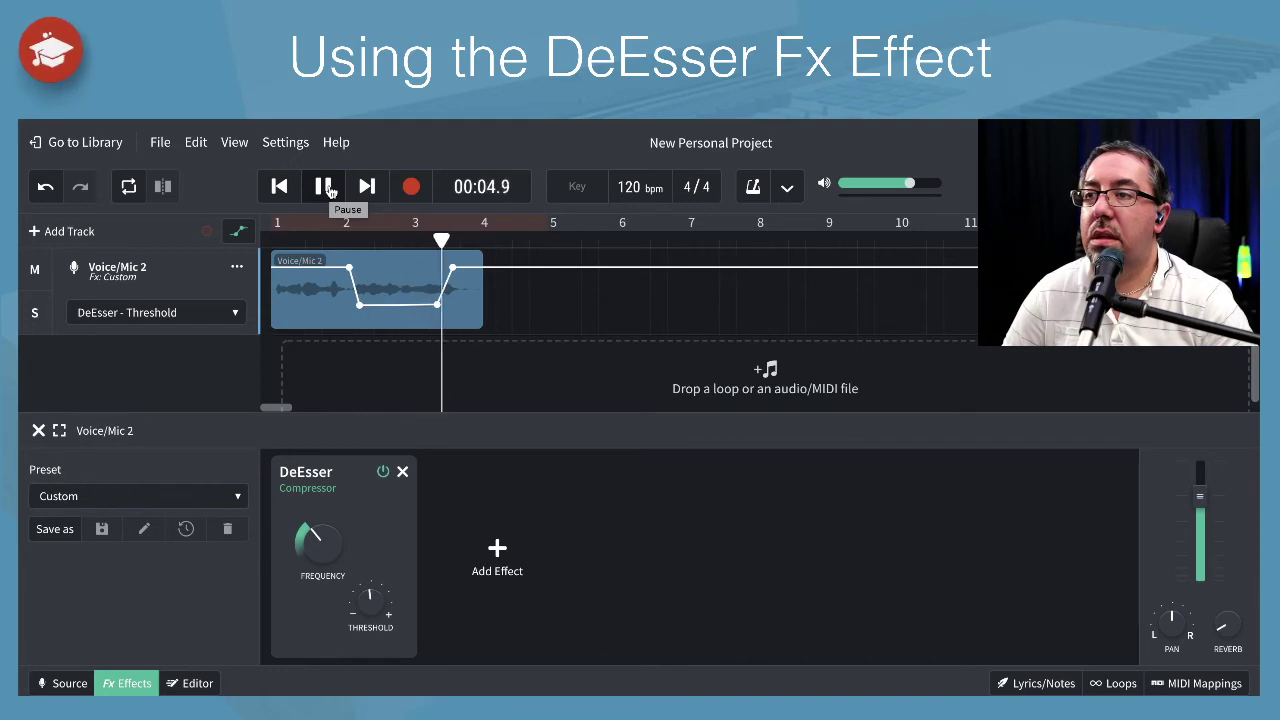
click(326, 188)
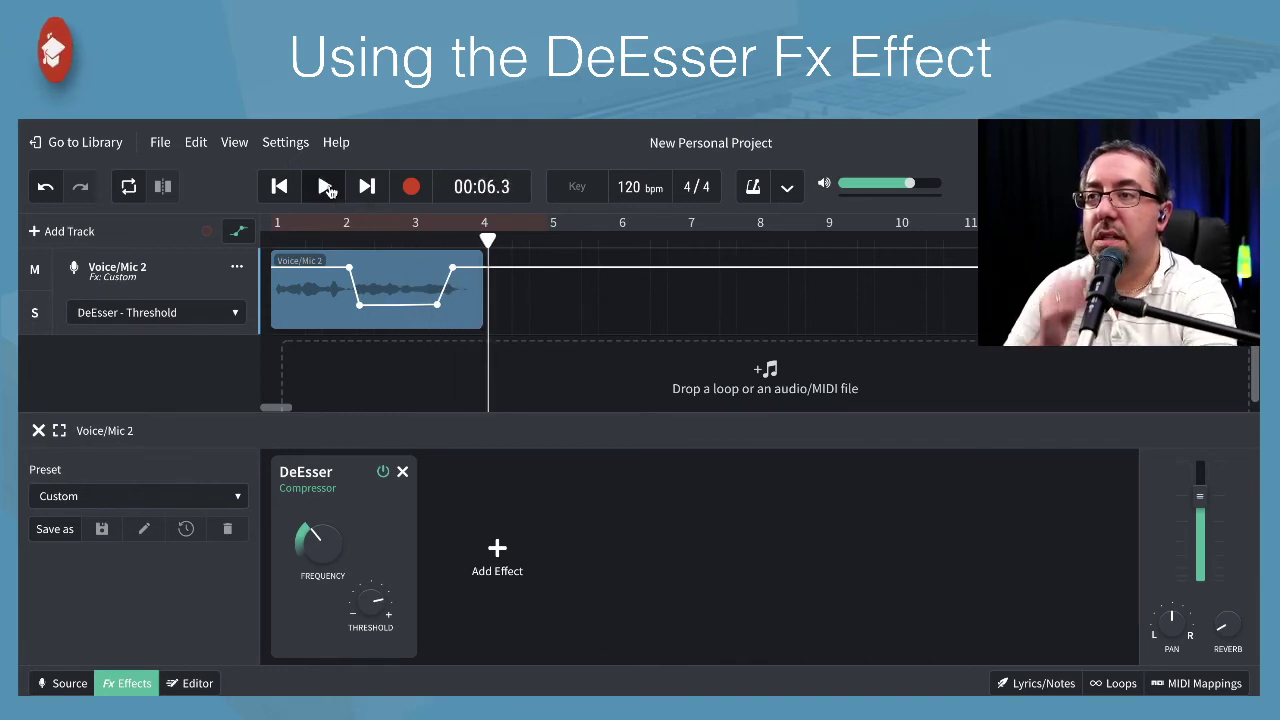
Step: Raise the two low points of the threshold dip to make it shallower, end it slightly earlier, and replay the clip from the start
mouse_move(360, 306)
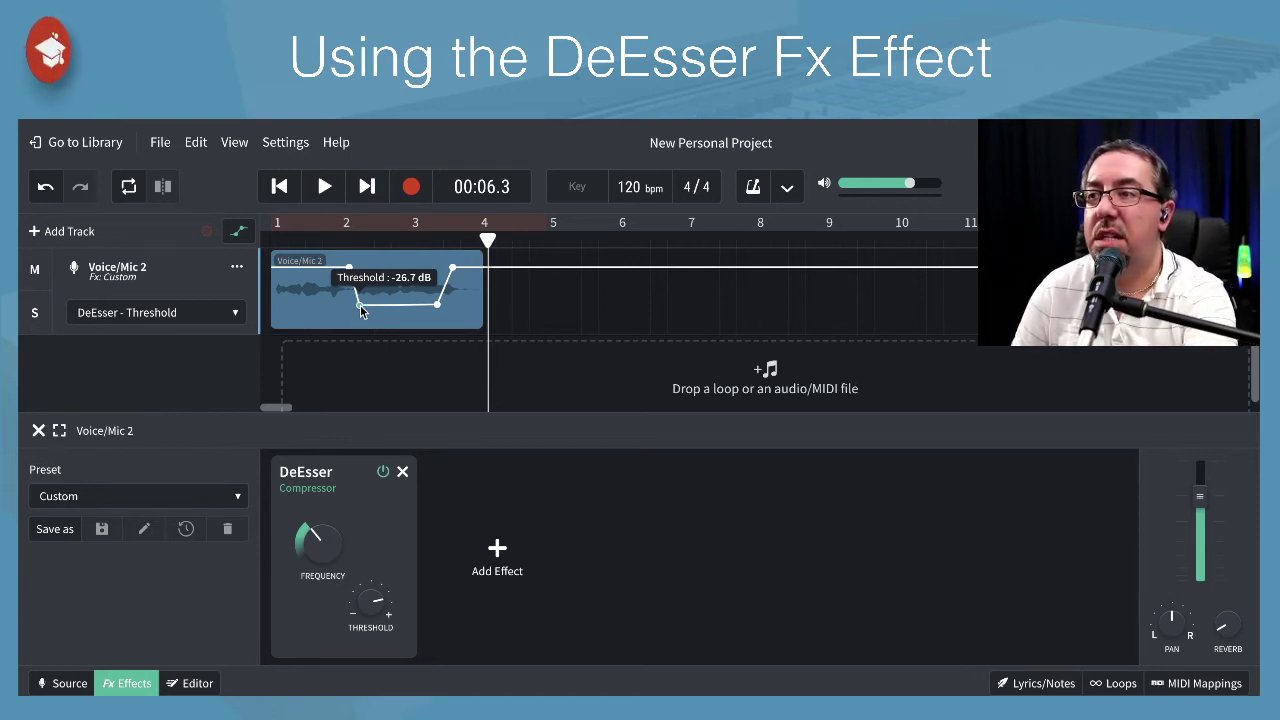
drag(360, 305, 357, 289)
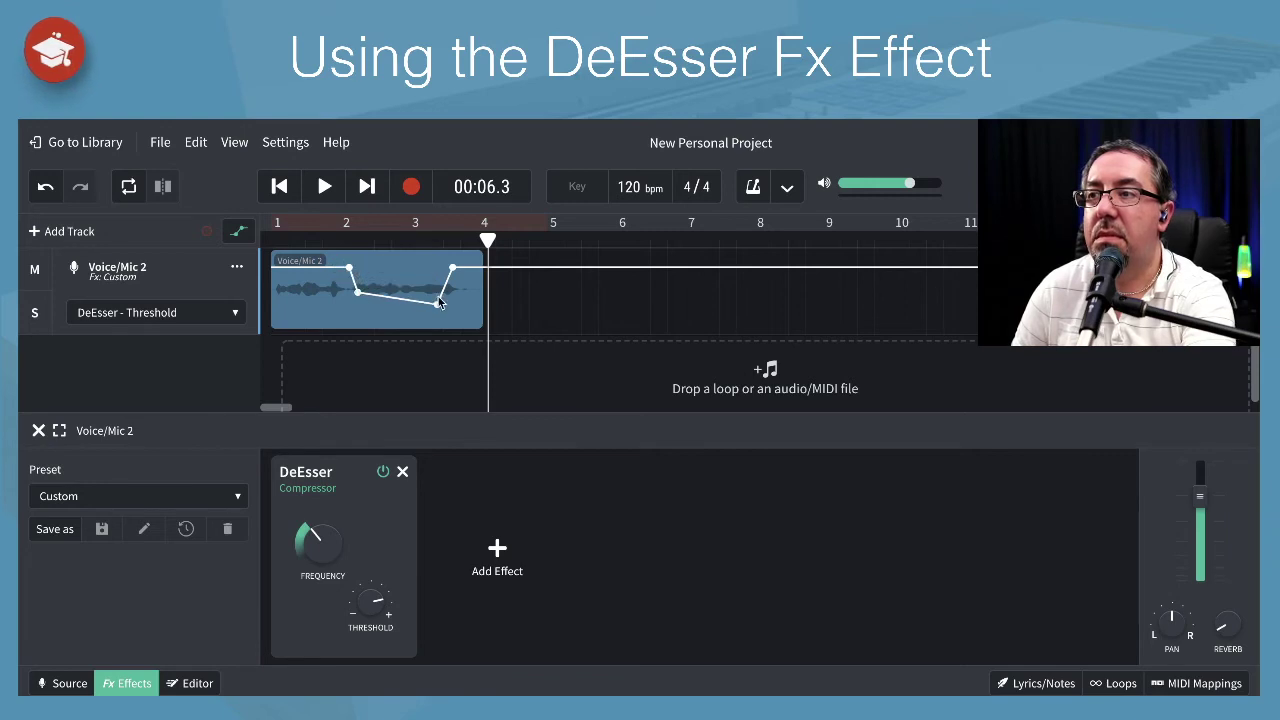
mouse_move(439, 298)
mouse_down()
mouse_move(453, 270)
mouse_move(444, 265)
mouse_move(442, 295)
mouse_move(432, 289)
mouse_up()
click(279, 186)
click(323, 186)
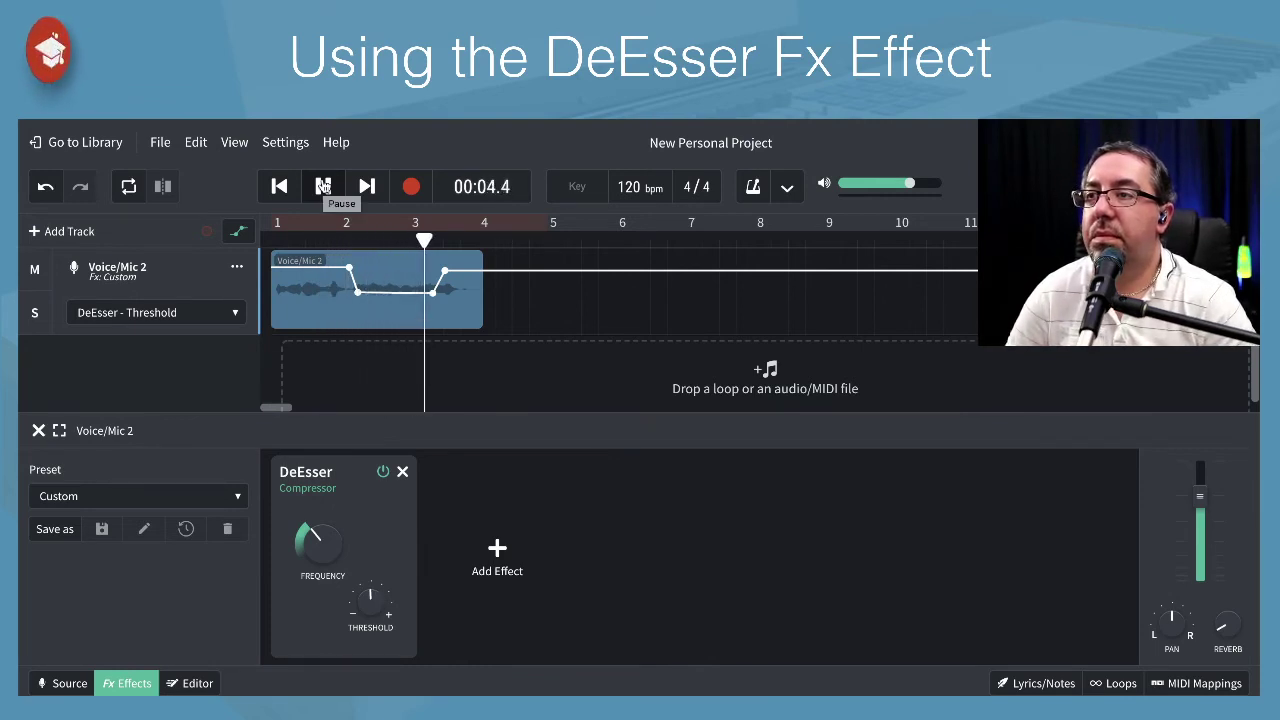
click(323, 186)
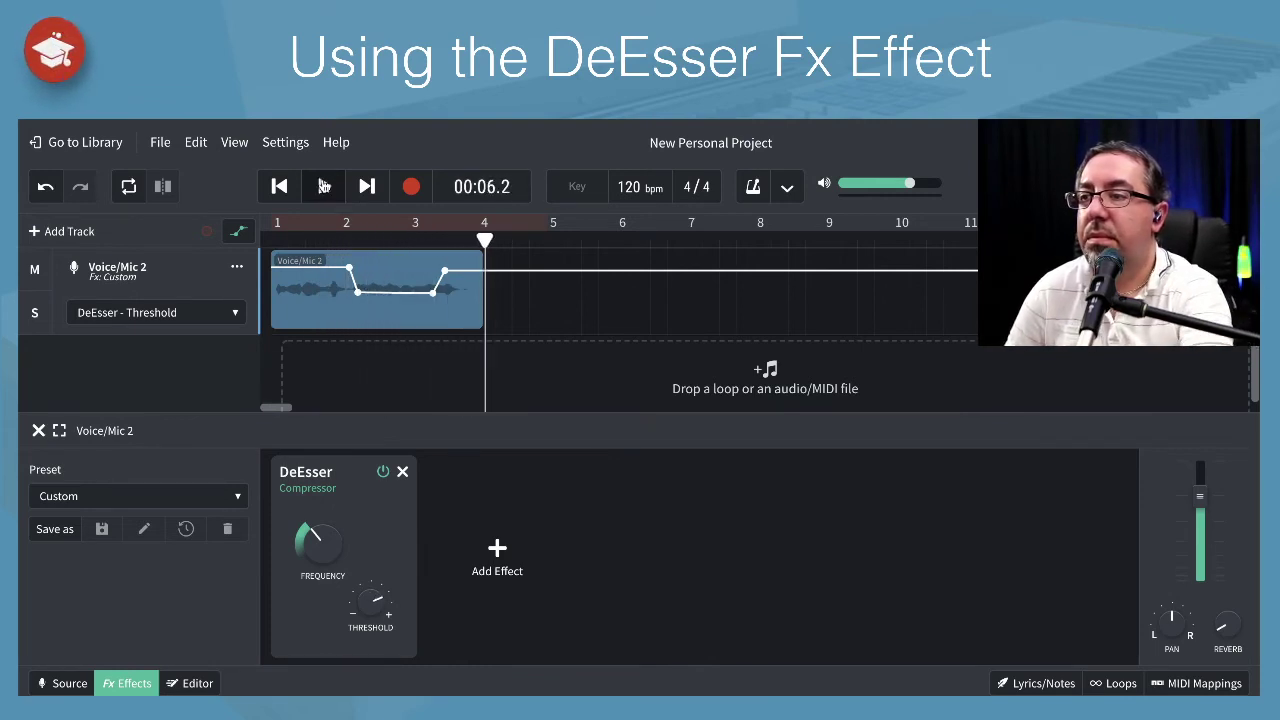
Step: Extend the end of the threshold dip to shortly before bar 4 and replay the clip from the start
mouse_move(432, 290)
drag(432, 290, 463, 267)
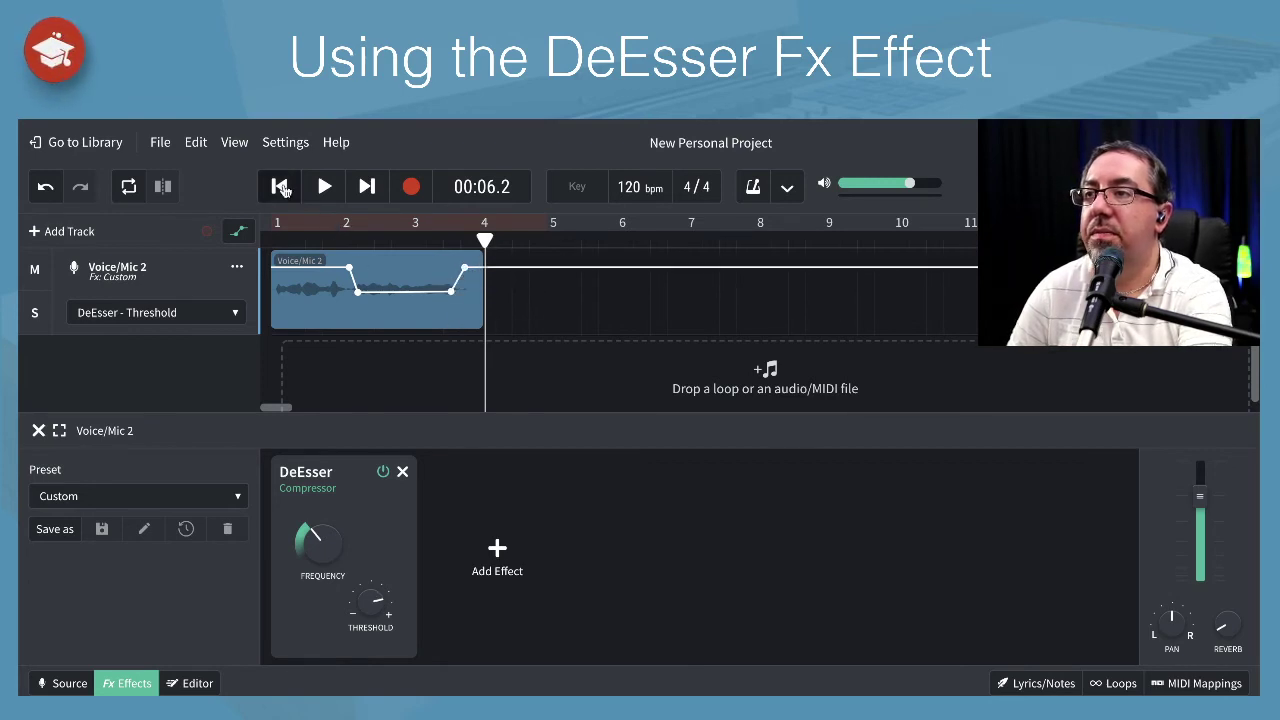
click(281, 187)
click(327, 190)
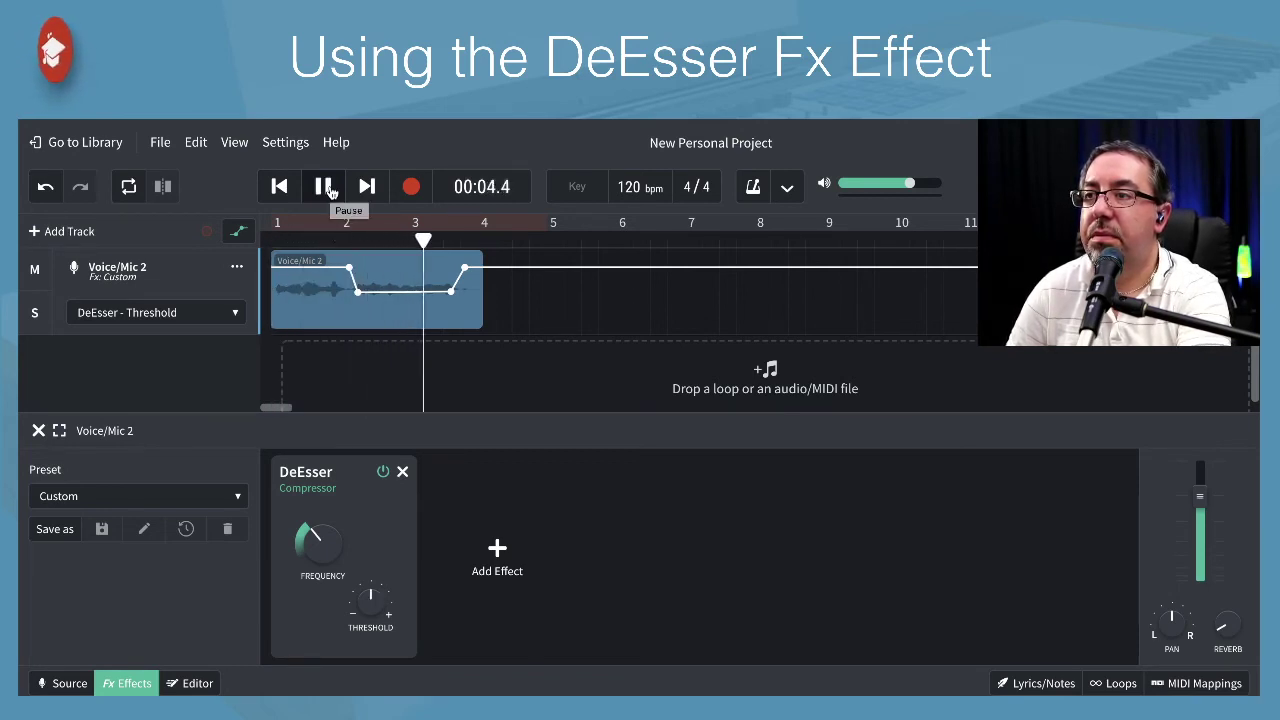
click(331, 191)
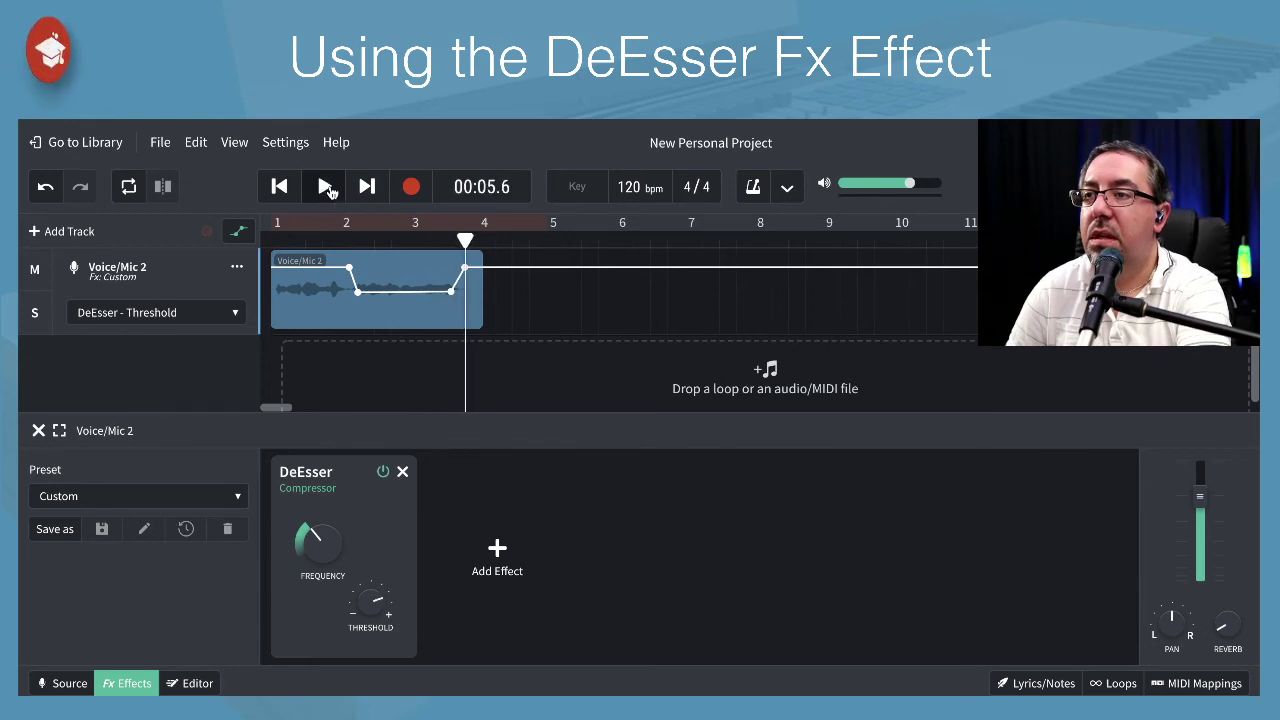
Step: Compare the clip's playback with the DeEsser bypassed and re-enabled, using the automated threshold
click(382, 473)
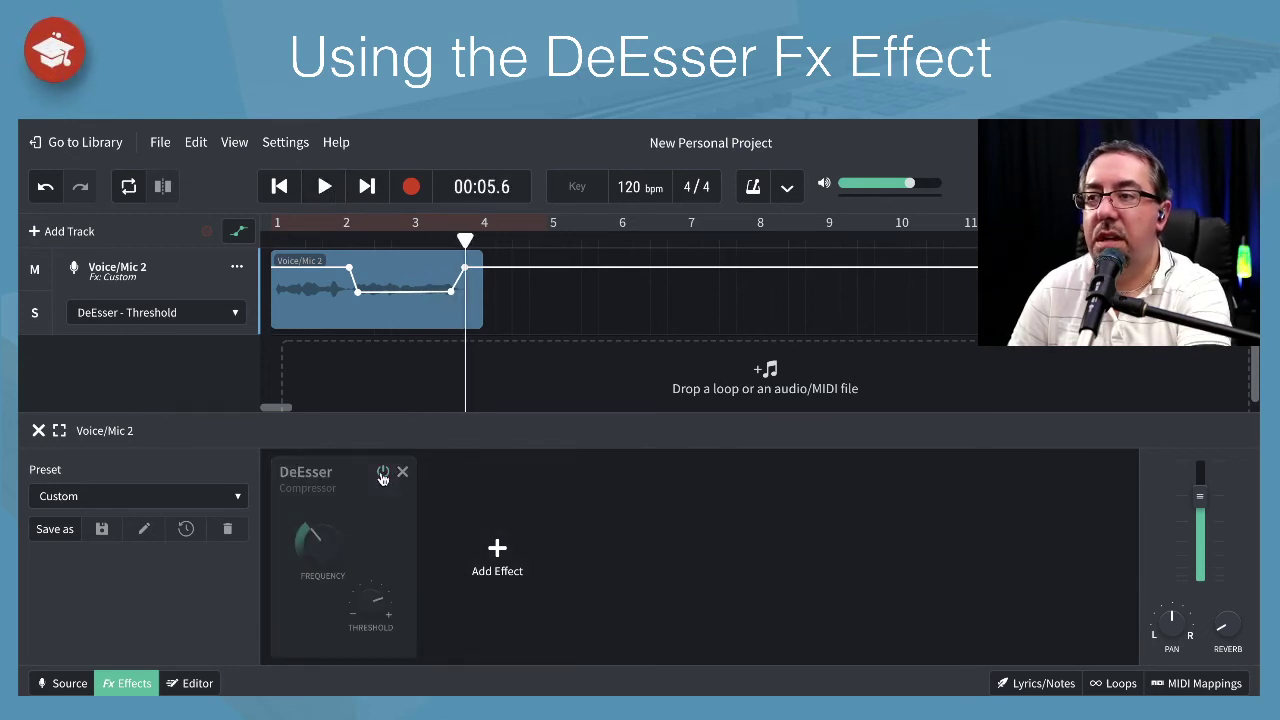
click(279, 186)
click(323, 186)
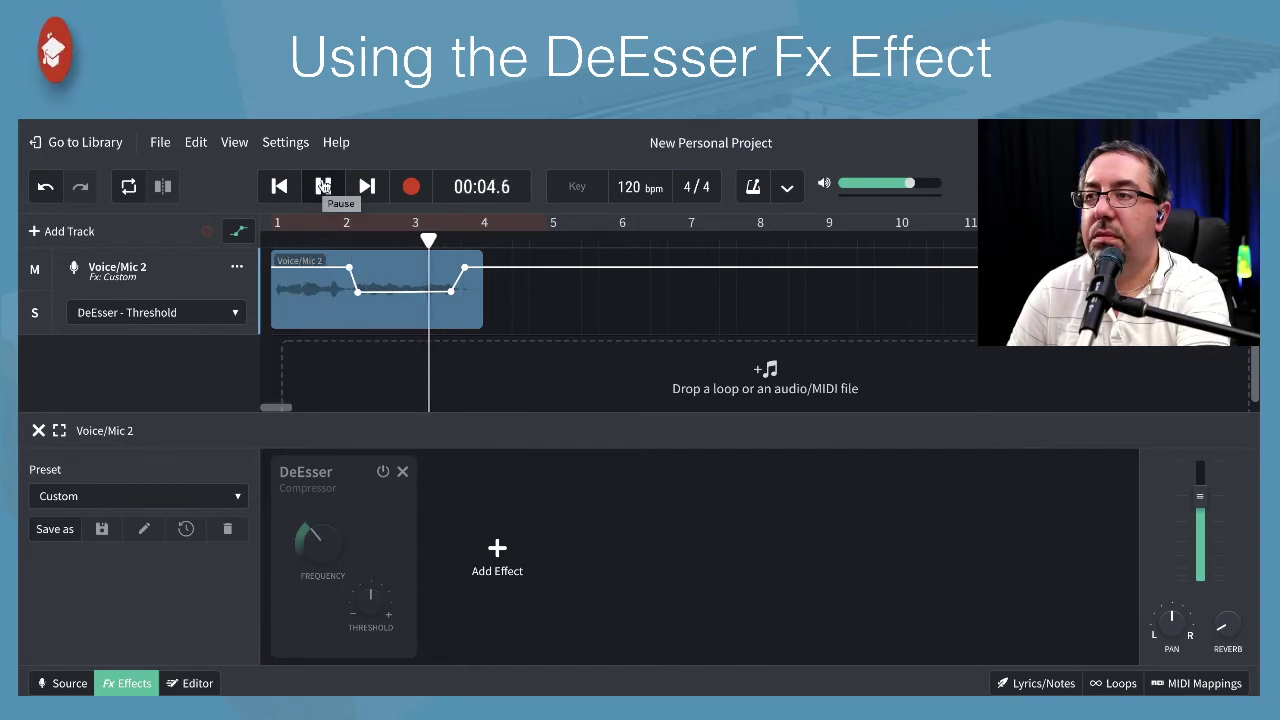
click(323, 186)
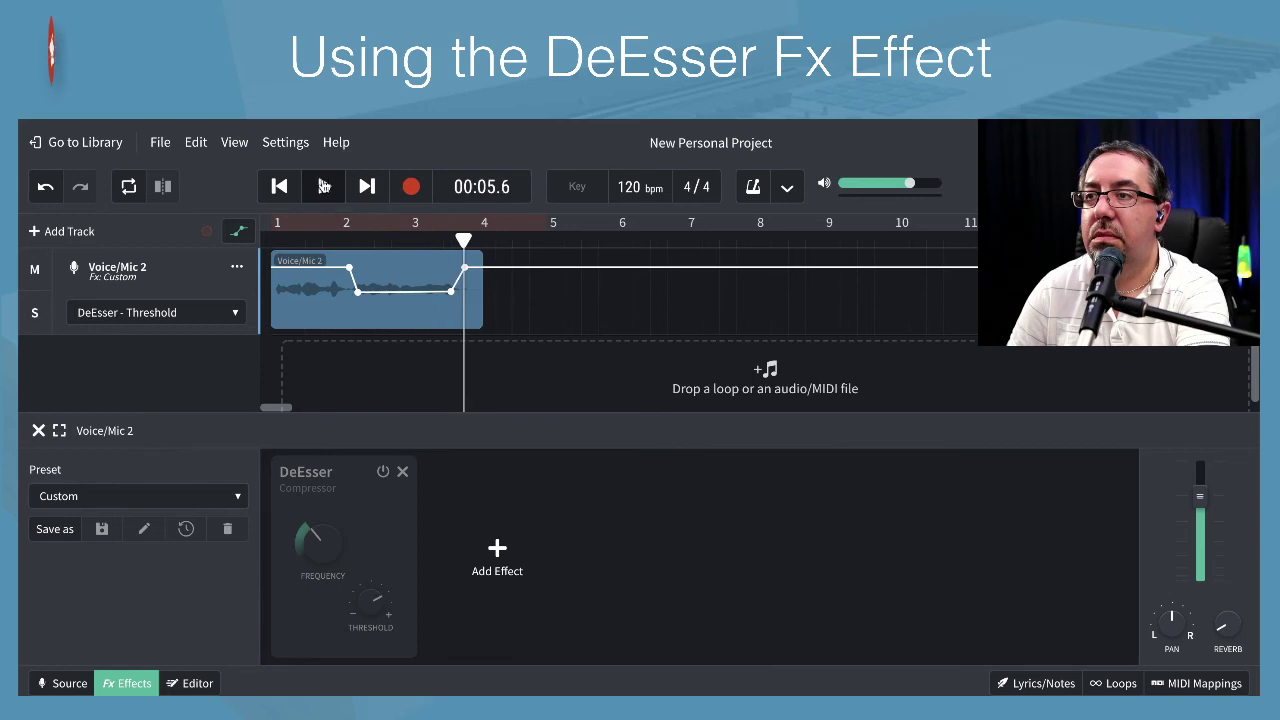
click(383, 471)
click(279, 186)
click(323, 186)
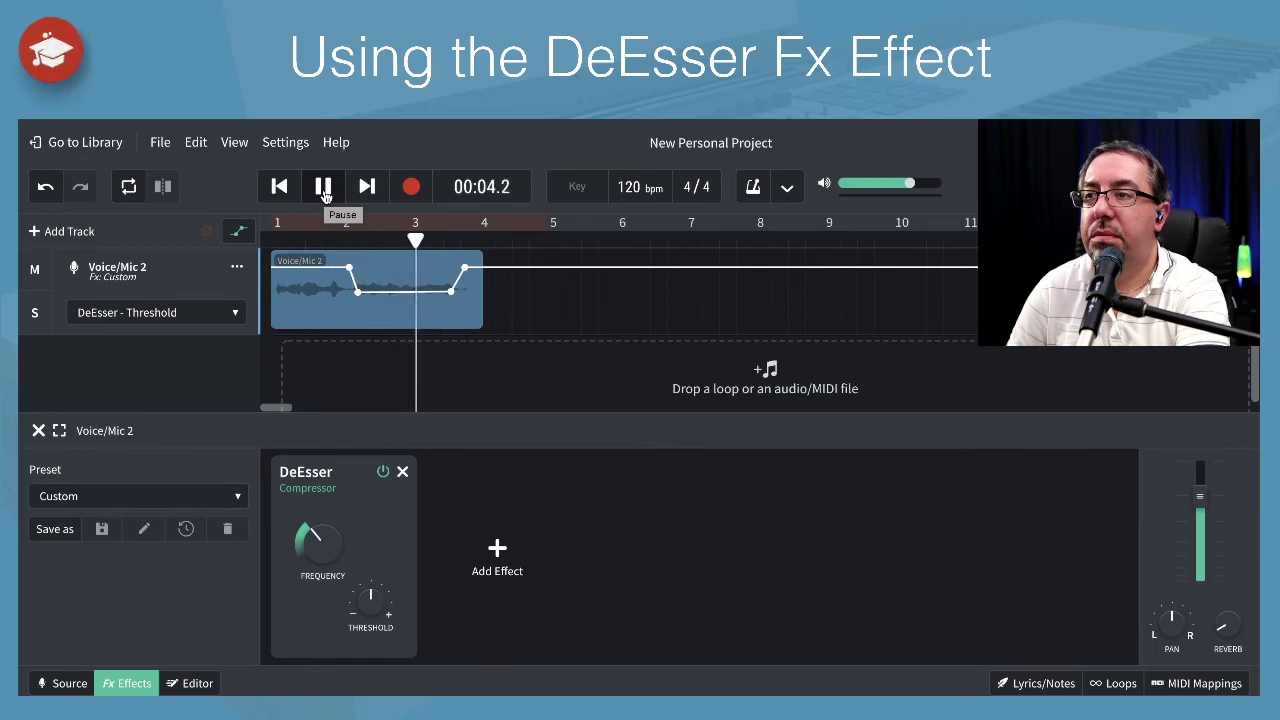
click(324, 190)
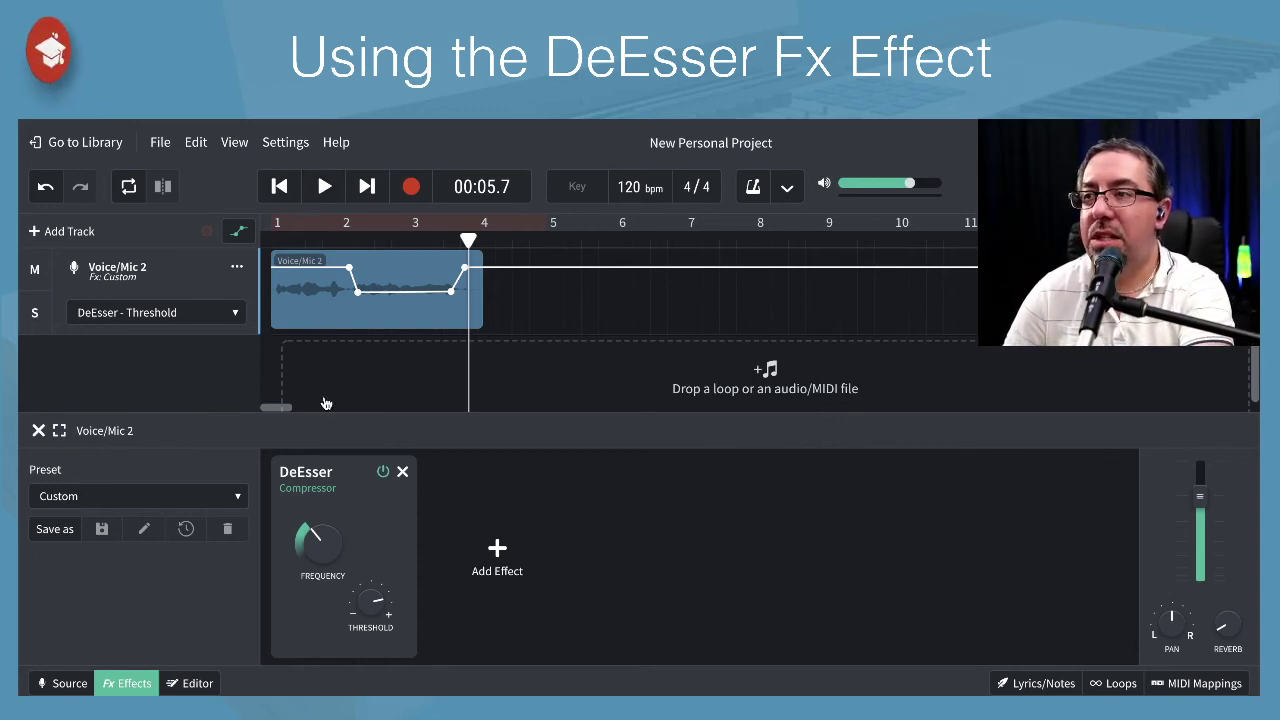
mouse_move(345, 541)
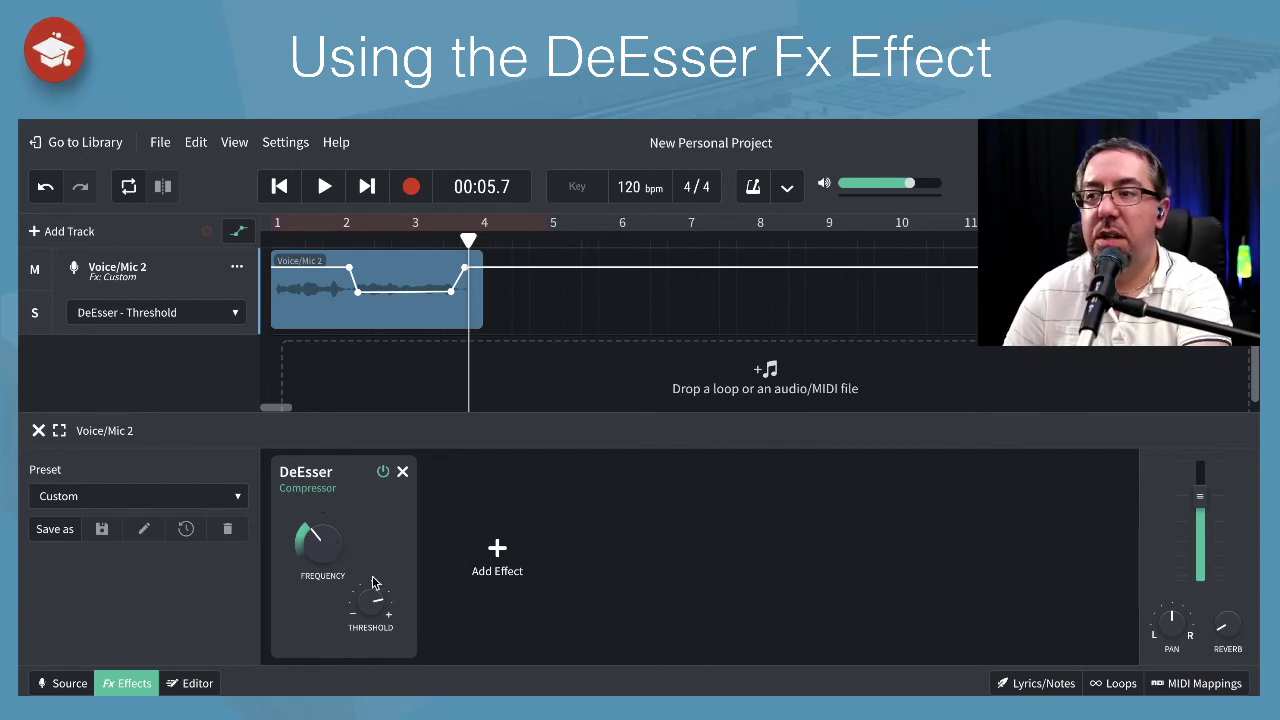
mouse_move(391, 620)
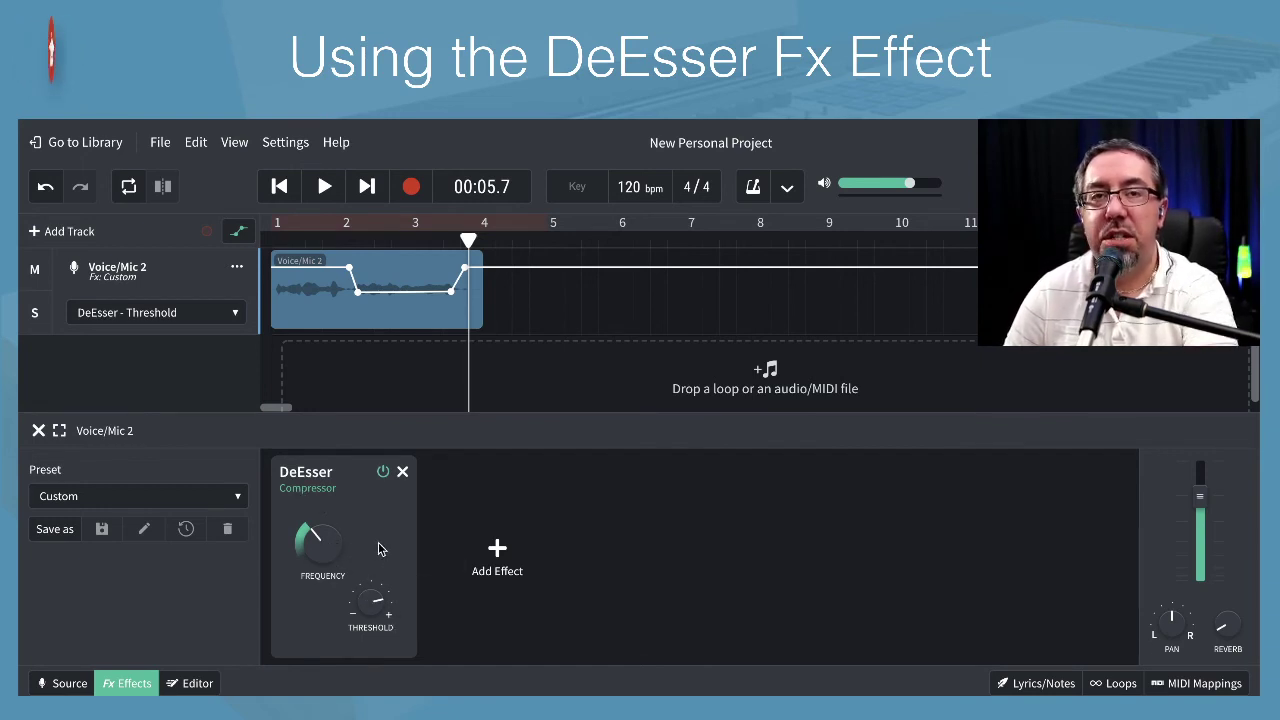